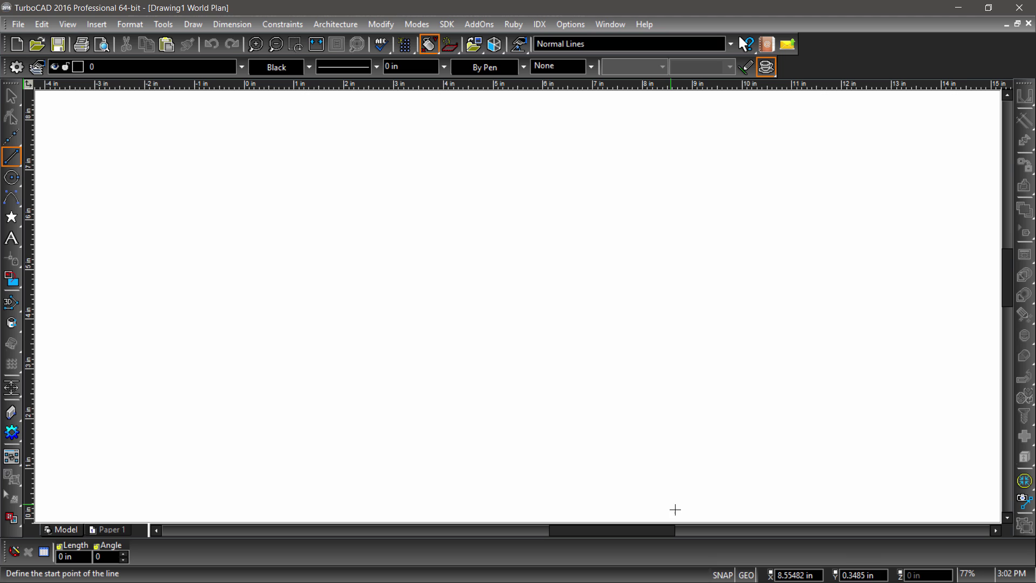
# Open Drawing Aids and uncheck No Snap so the running snaps become active.
pyautogui.click(721, 575)
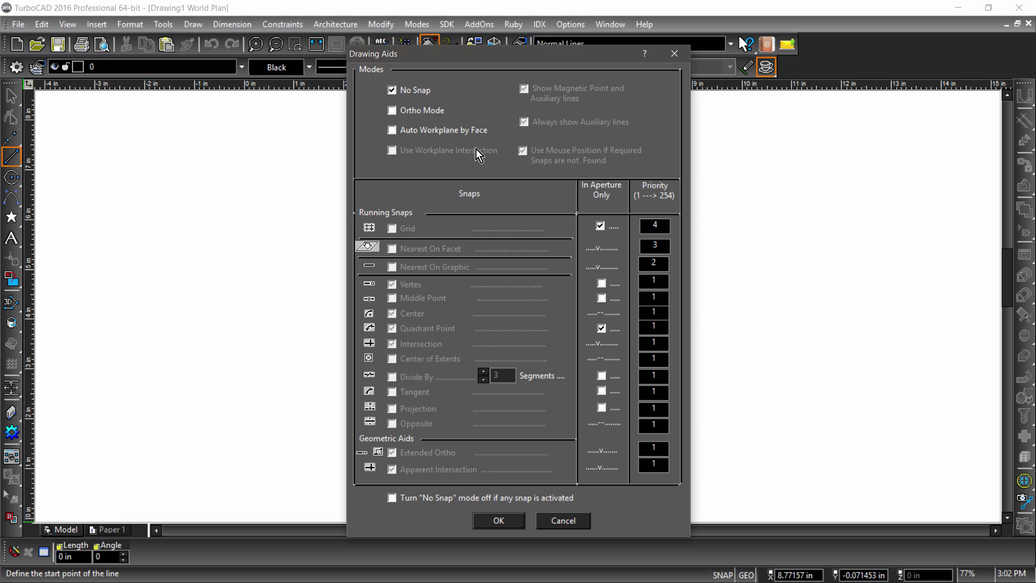
pyautogui.click(393, 90)
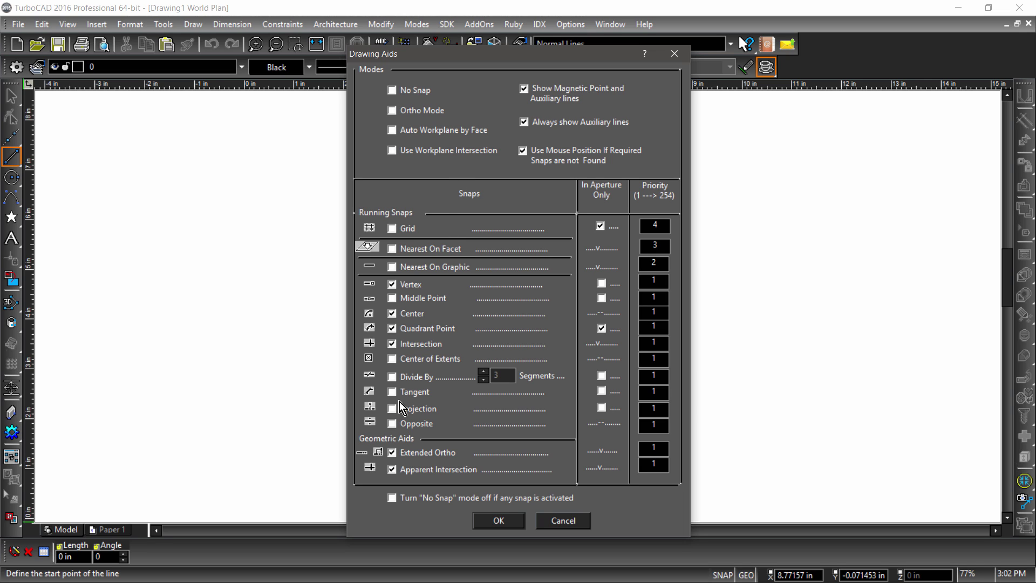
# Uncheck the Extended Ortho geometric aid in Drawing Aids.
pyautogui.click(392, 452)
# Apply the snap settings and tear off the snap modes as a floating Snap Modes toolbar.
pyautogui.click(497, 518)
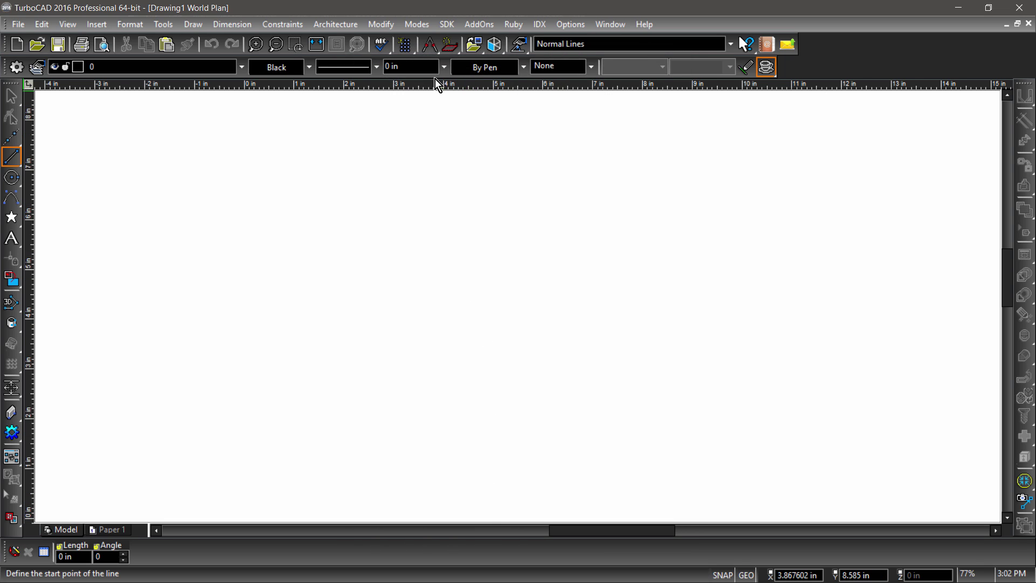
pyautogui.click(432, 48)
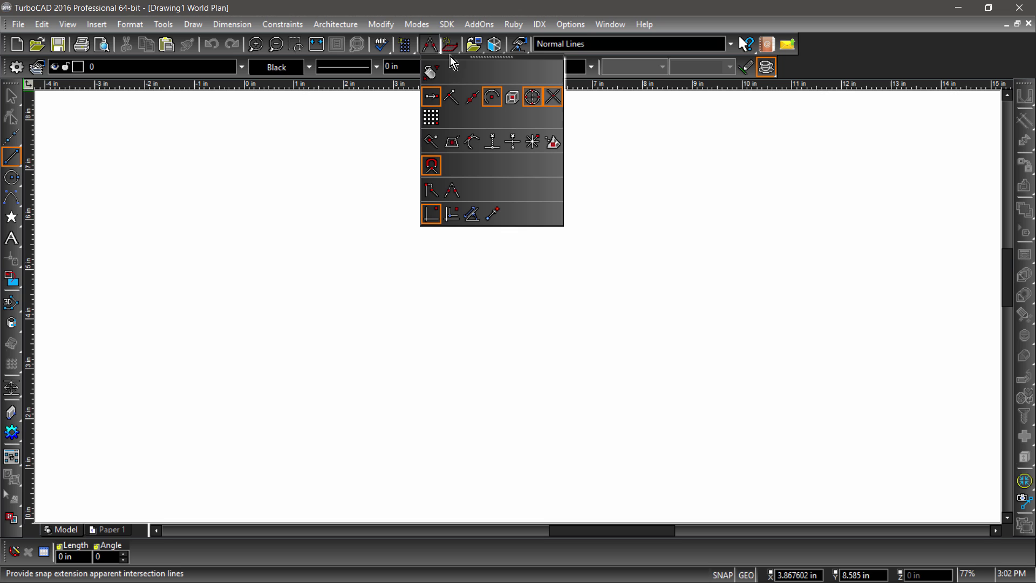
pyautogui.moveTo(493, 57); pyautogui.dragTo(251, 103)
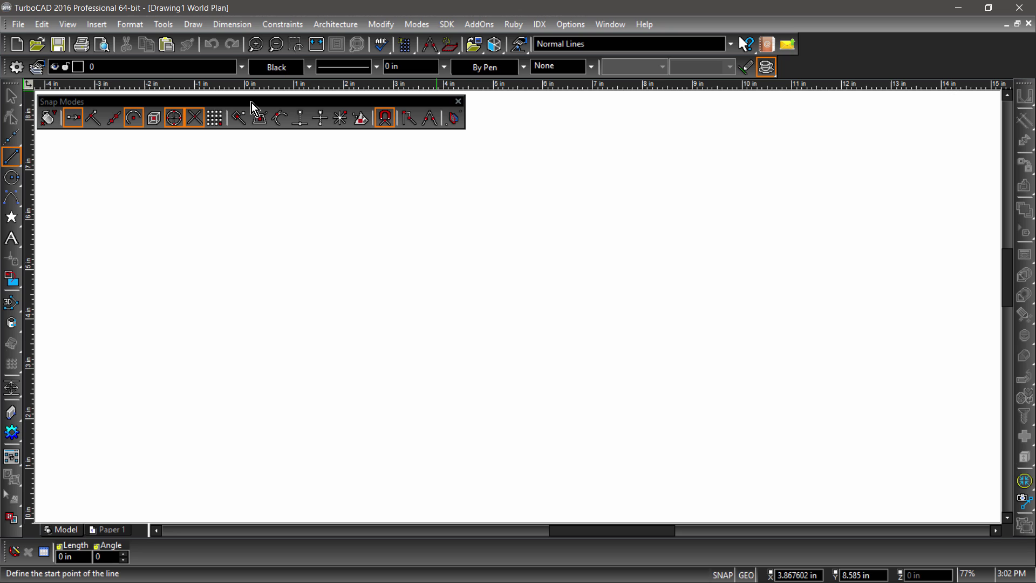
# Open Snaps-GSG.tcw and show its saved views in the Design Director (Ctrl+Shift+D).
pyautogui.click(41, 45)
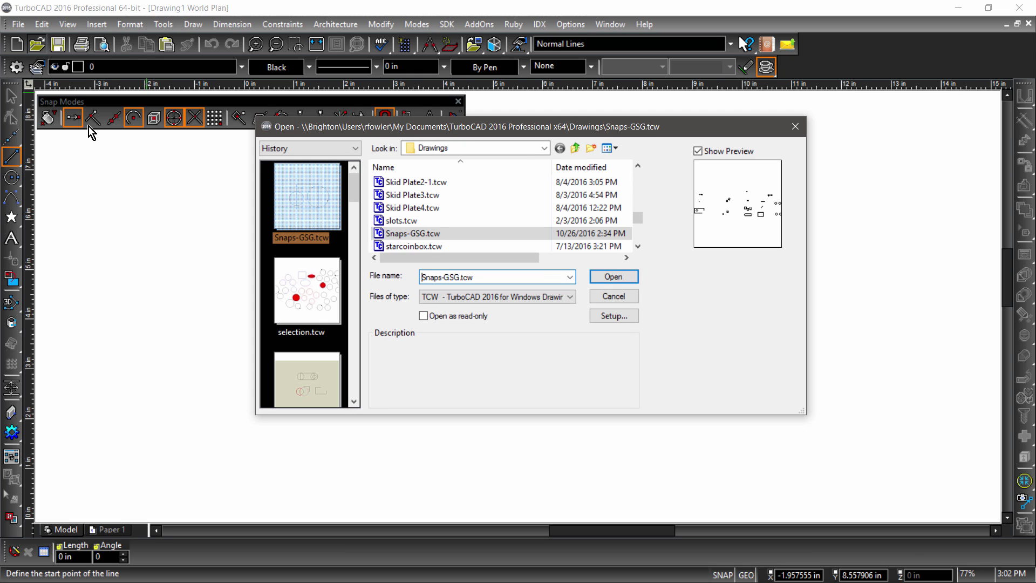
pyautogui.click(605, 277)
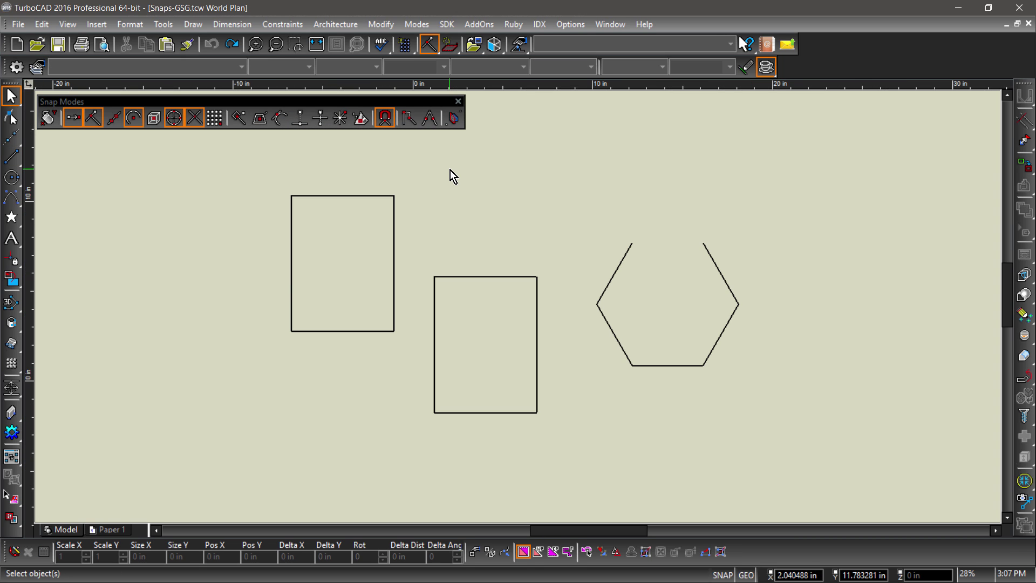
pyautogui.hotkey('ctrl', 'shift', 'd')
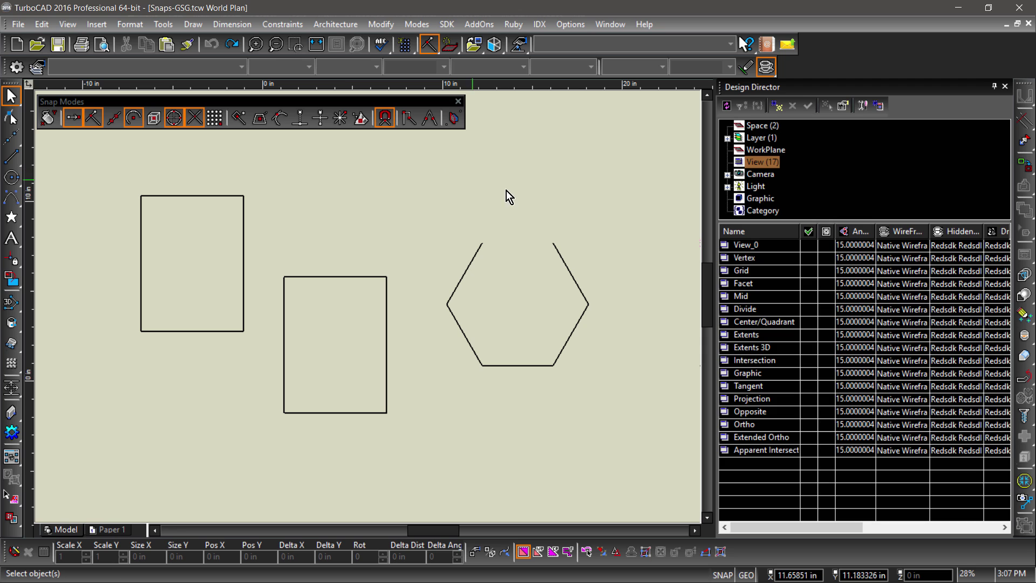
# Activate the Vertex saved view and leave Vertex as the only active snap.
pyautogui.click(808, 258)
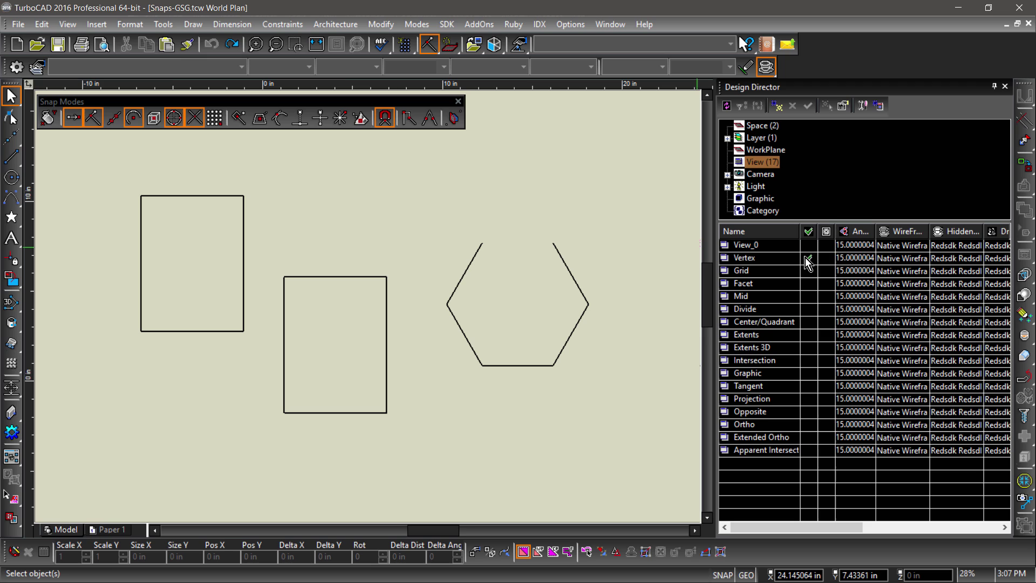
pyautogui.click(196, 118)
pyautogui.click(173, 118)
pyautogui.click(133, 118)
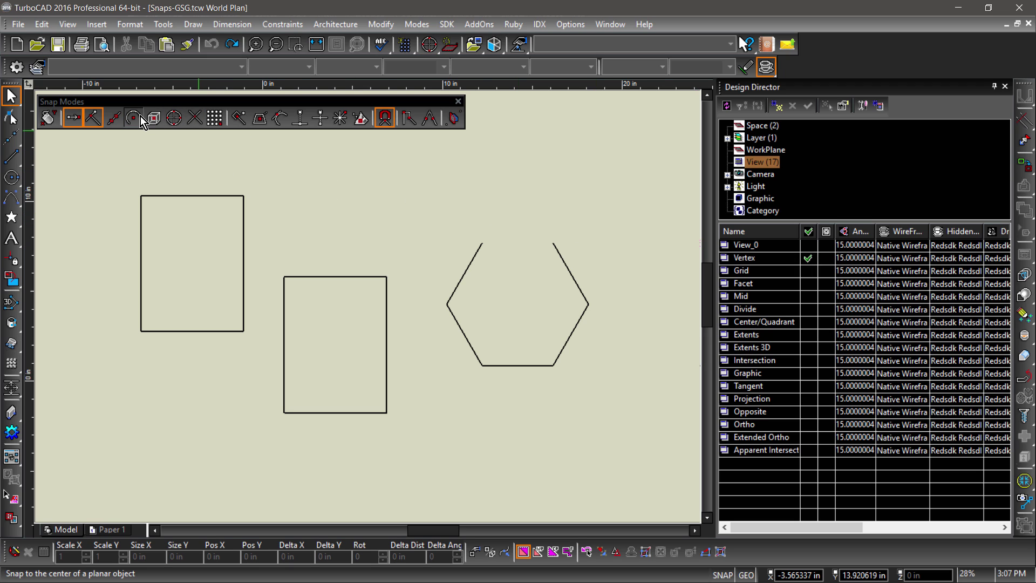
pyautogui.click(97, 121)
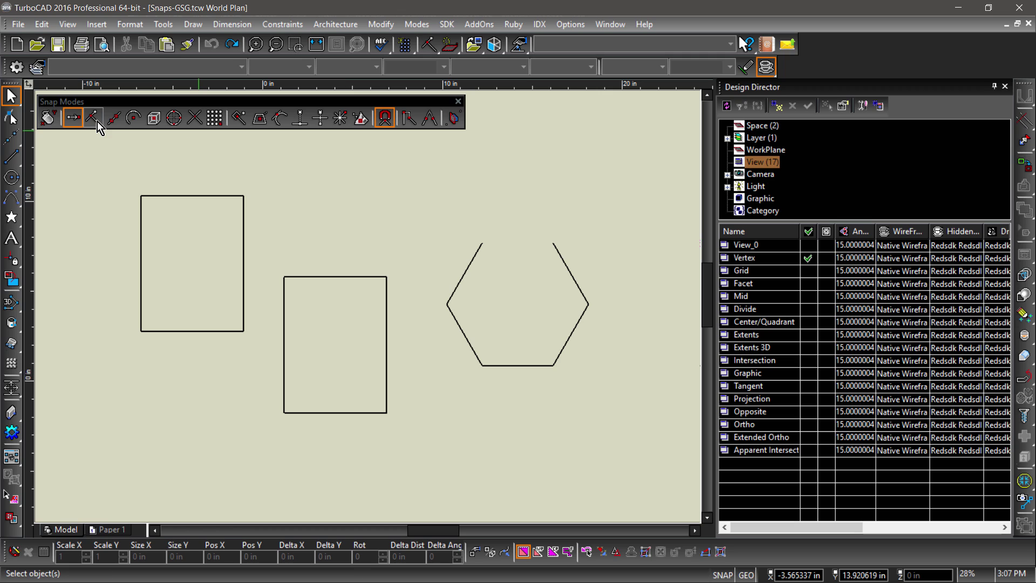
# Draw a line joining the hexagon's top-left and top-right vertices.
pyautogui.click(18, 160)
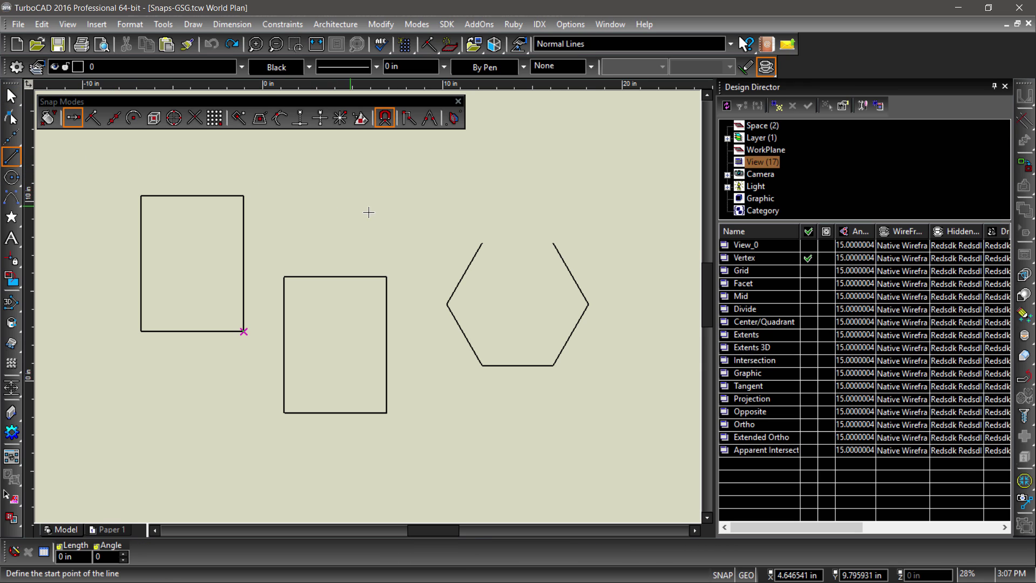
pyautogui.click(483, 244)
pyautogui.click(553, 244)
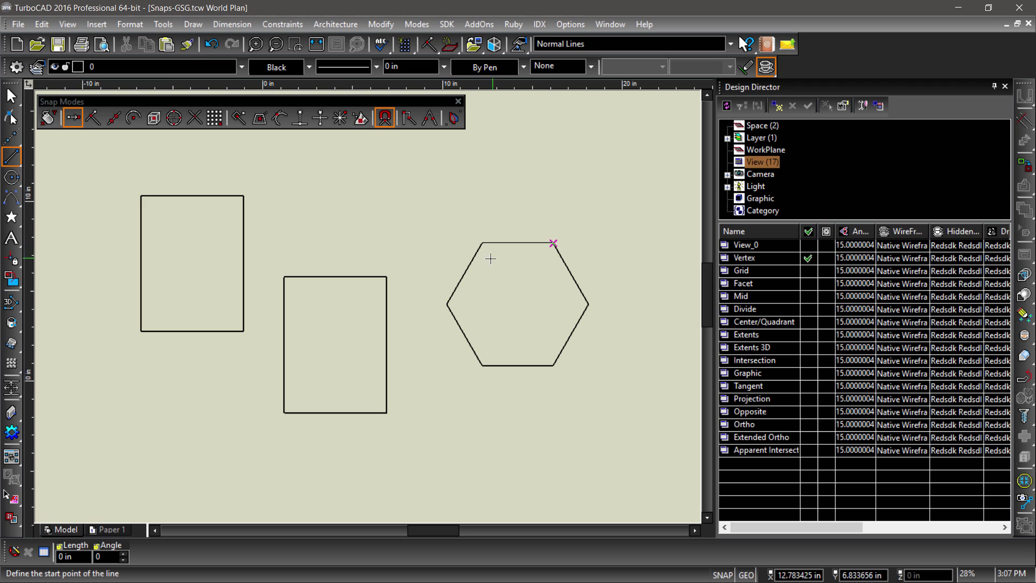
# Move the middle rectangle so its corner meets the left rectangle's corner, then show the Mid view.
pyautogui.press('Escape')
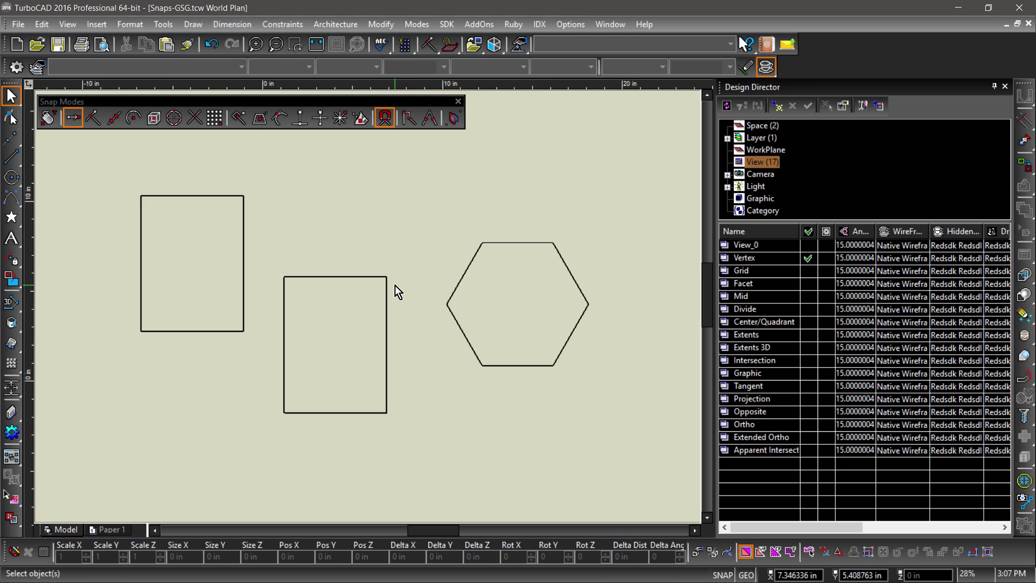
pyautogui.click(387, 300)
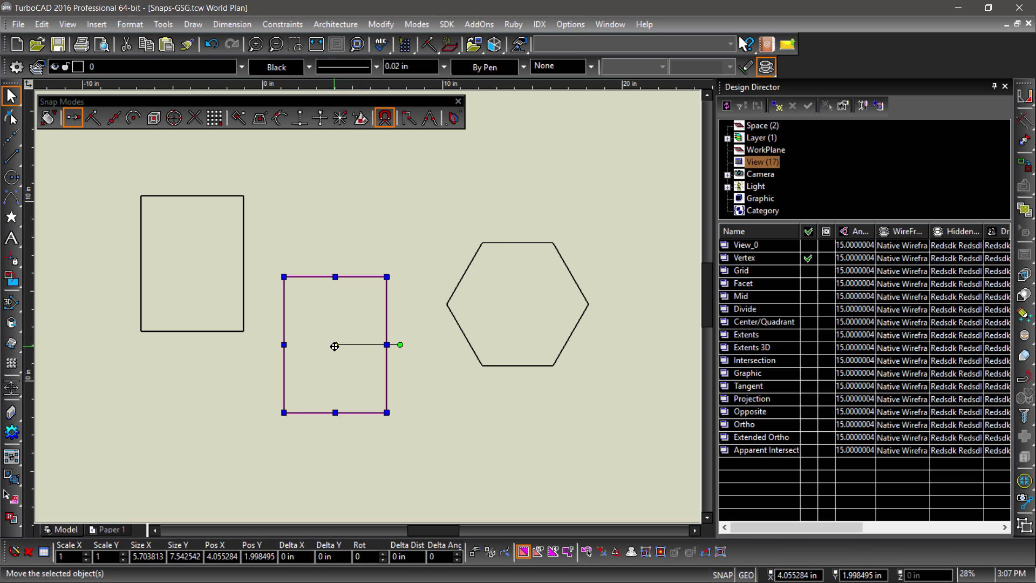
pyautogui.moveTo(333, 346); pyautogui.dragTo(249, 334)
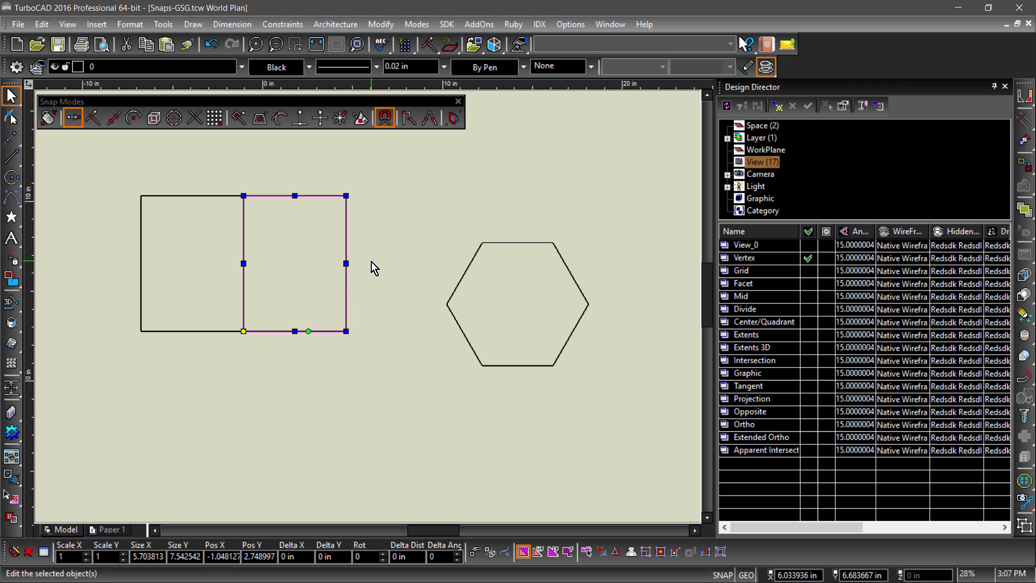
pyautogui.press('Escape')
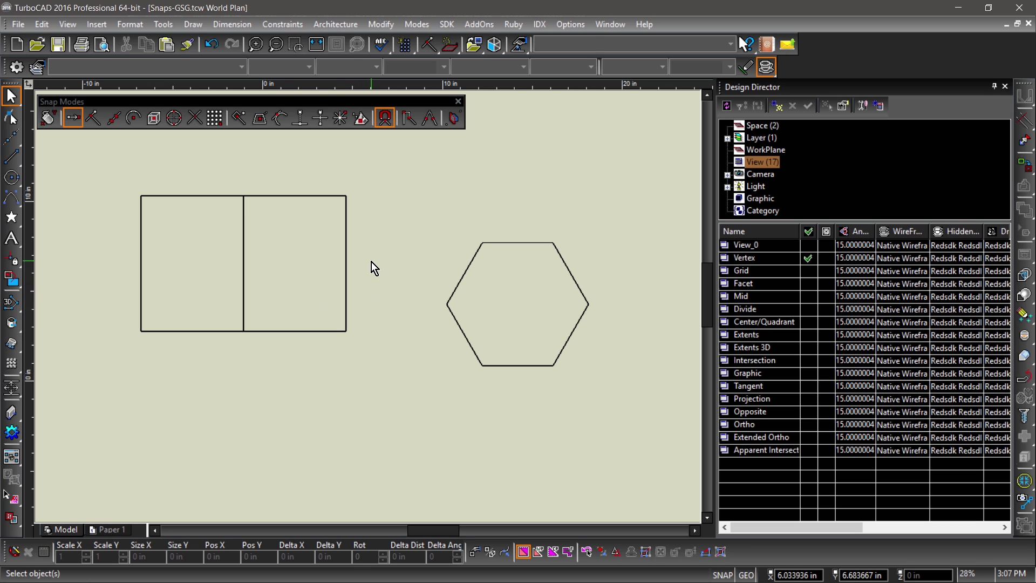
pyautogui.click(807, 297)
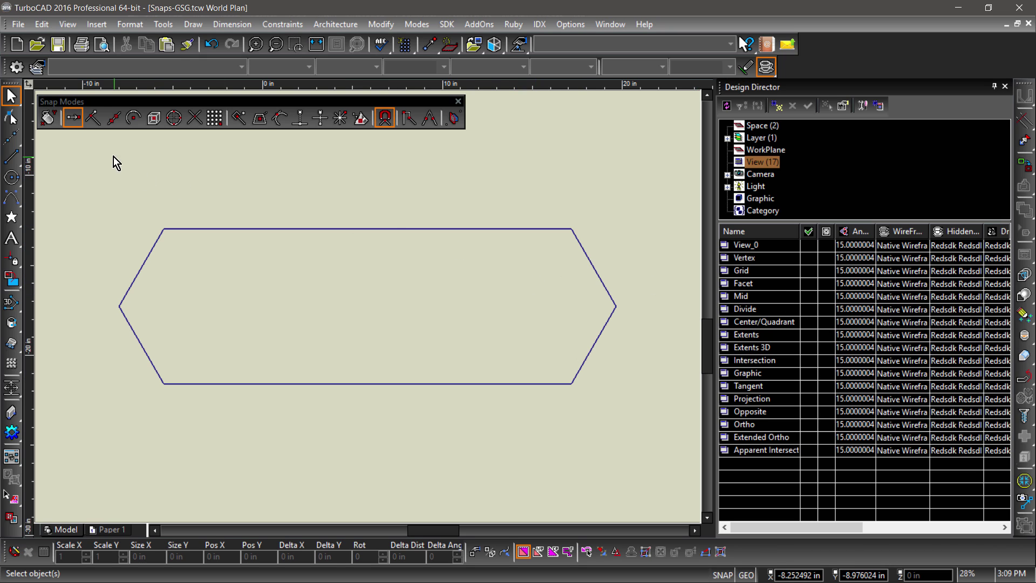
# With Middle Point snap, draw three vertical midpoint lines and a horizontal midpoint line across the hexagon.
pyautogui.click(91, 117)
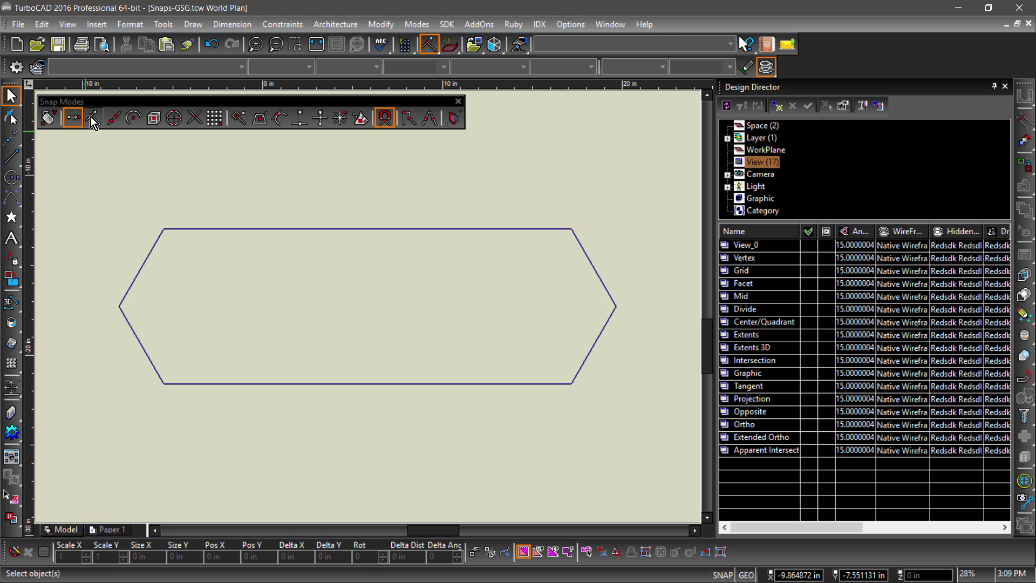
pyautogui.click(17, 159)
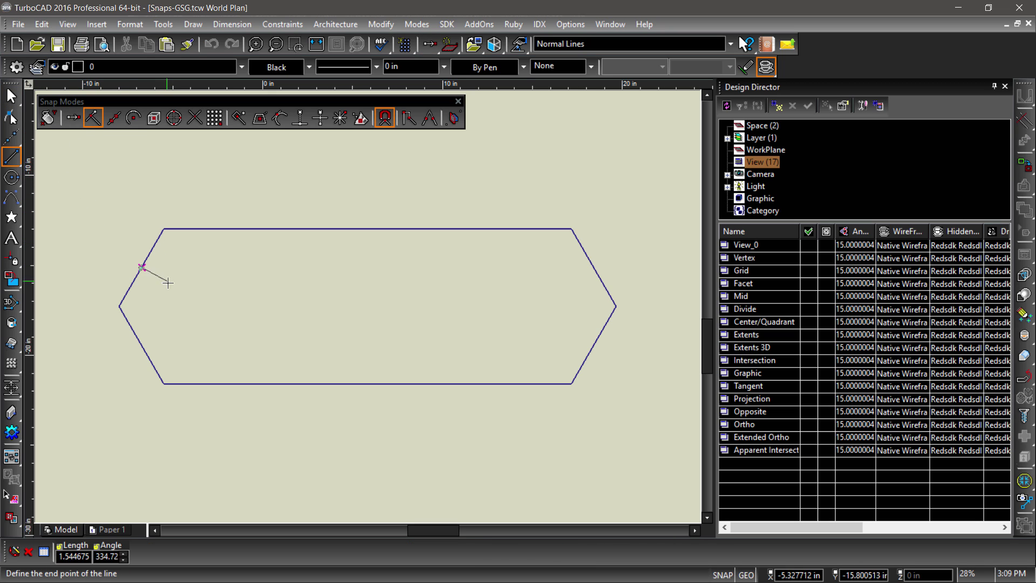
pyautogui.click(142, 346)
pyautogui.click(443, 228)
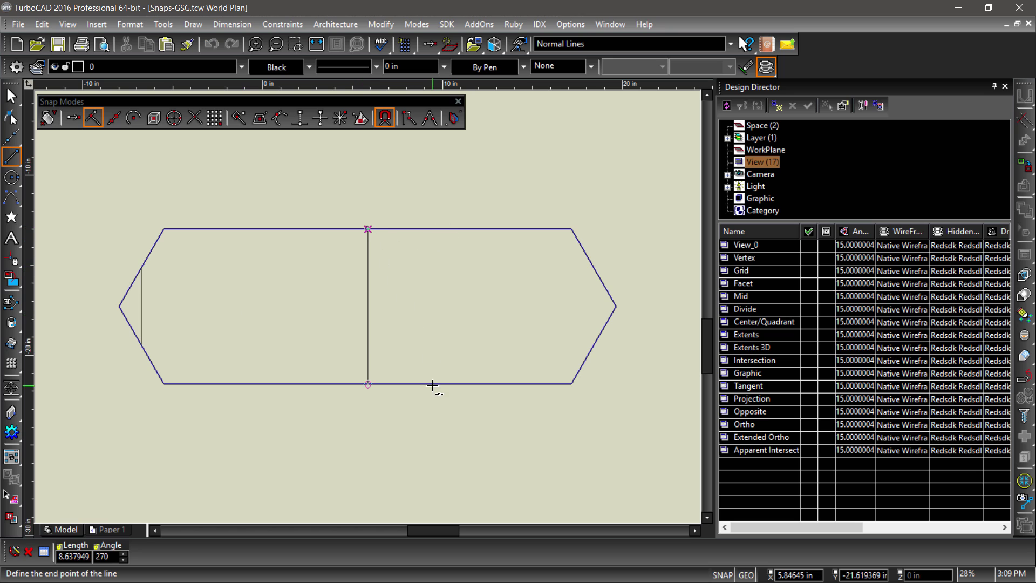
pyautogui.click(435, 385)
pyautogui.click(585, 248)
pyautogui.click(594, 346)
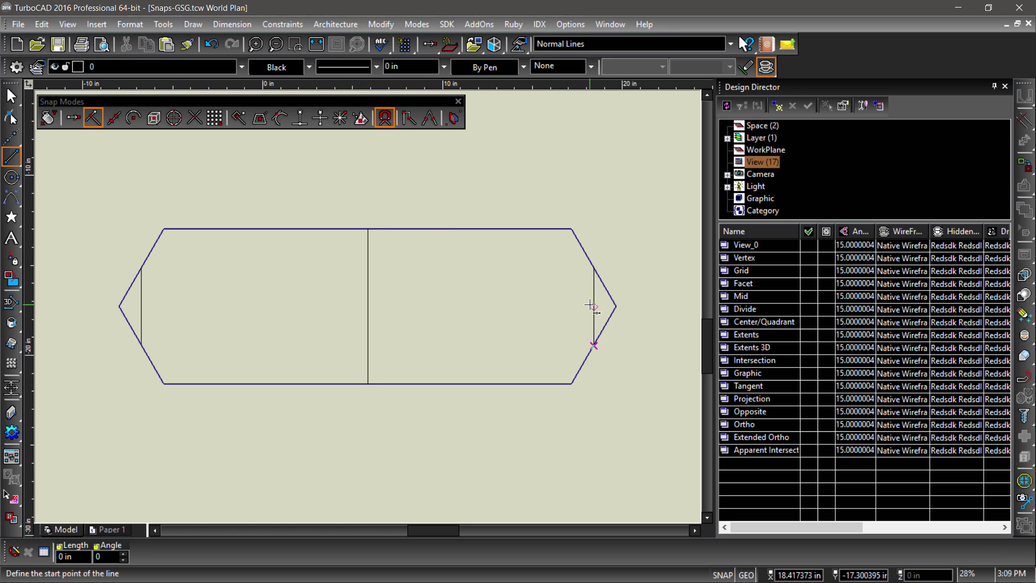
pyautogui.click(594, 306)
pyautogui.click(368, 306)
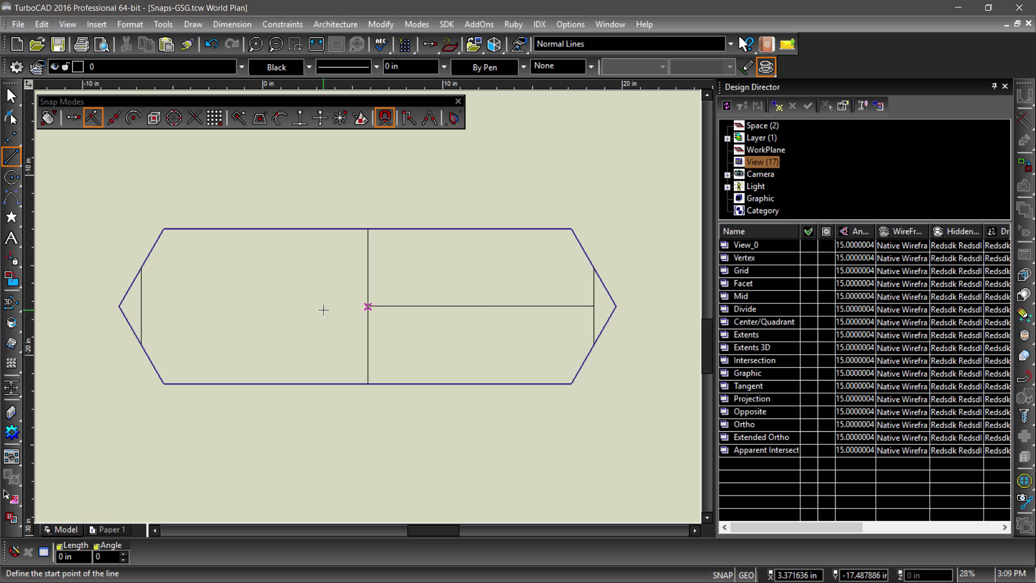
# In the Divide view, use Divide snap to draw two horizontal and two vertical dividing lines.
pyautogui.click(810, 312)
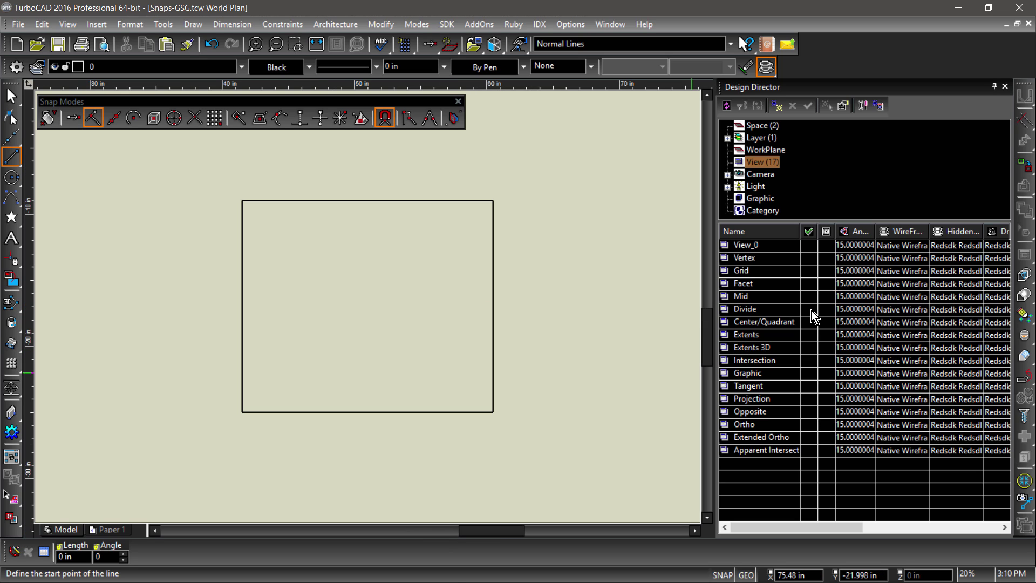
pyautogui.click(118, 121)
pyautogui.click(242, 231)
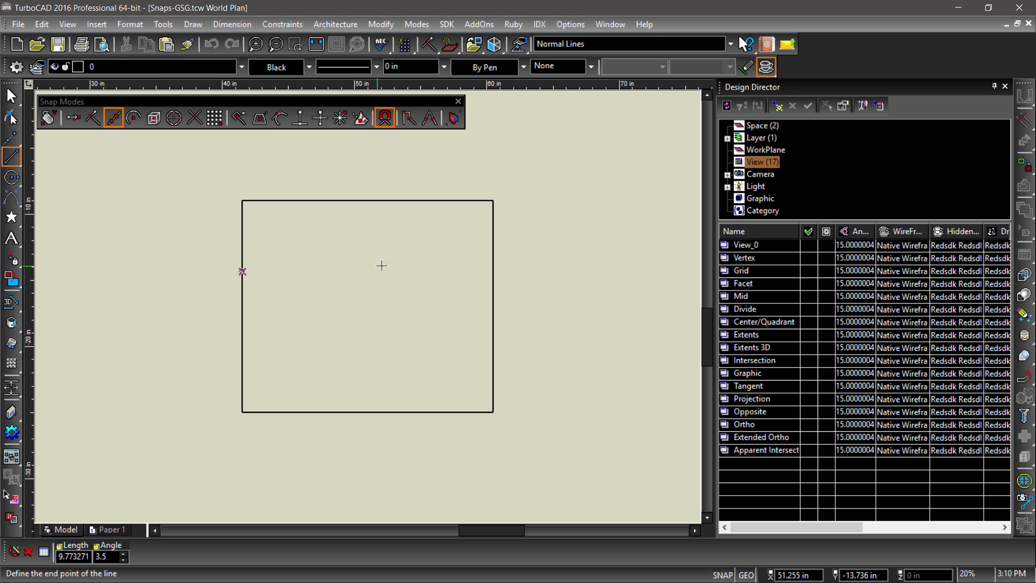
pyautogui.click(493, 286)
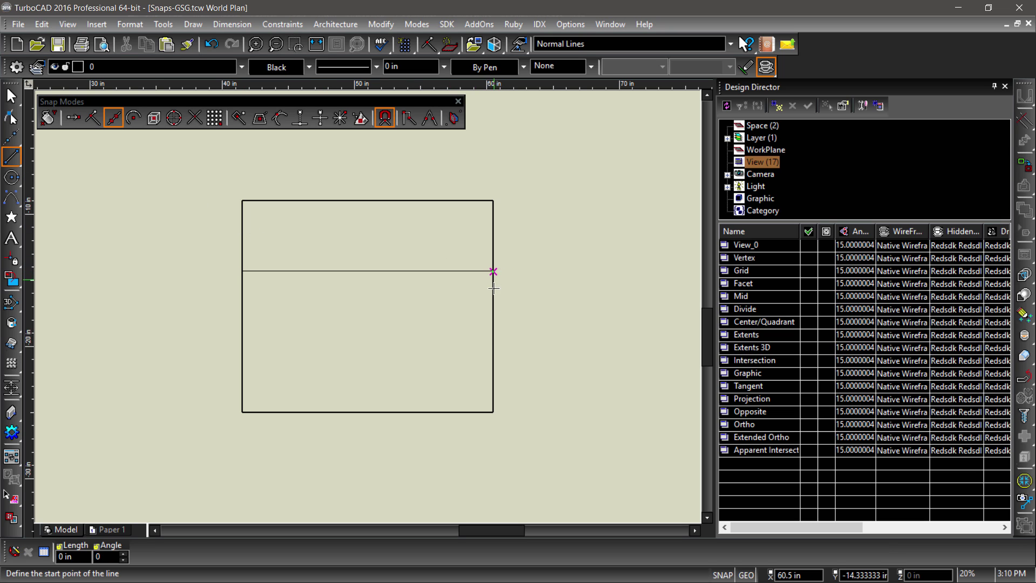
pyautogui.click(497, 323)
pyautogui.click(244, 343)
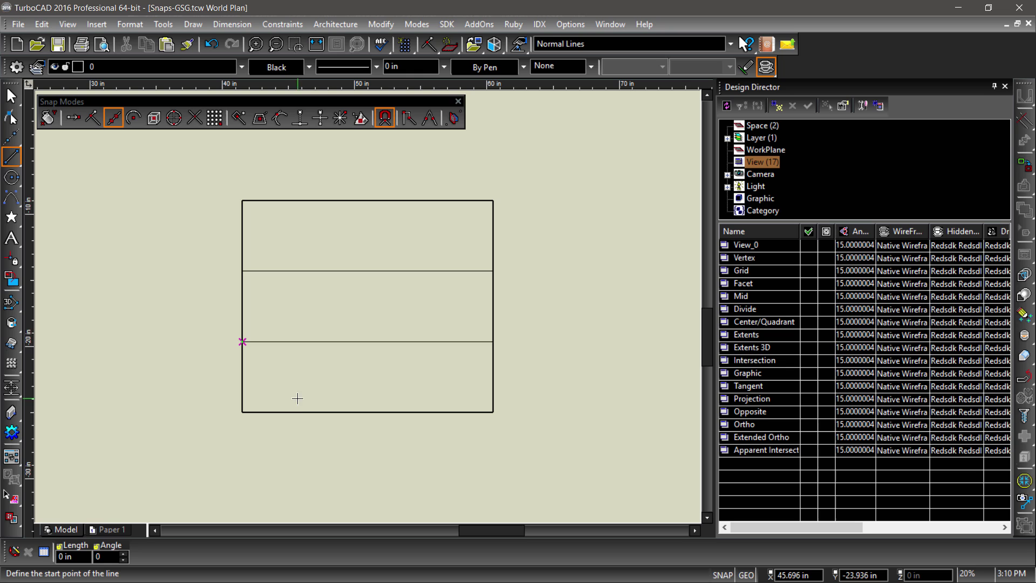
pyautogui.click(305, 301)
pyautogui.click(331, 203)
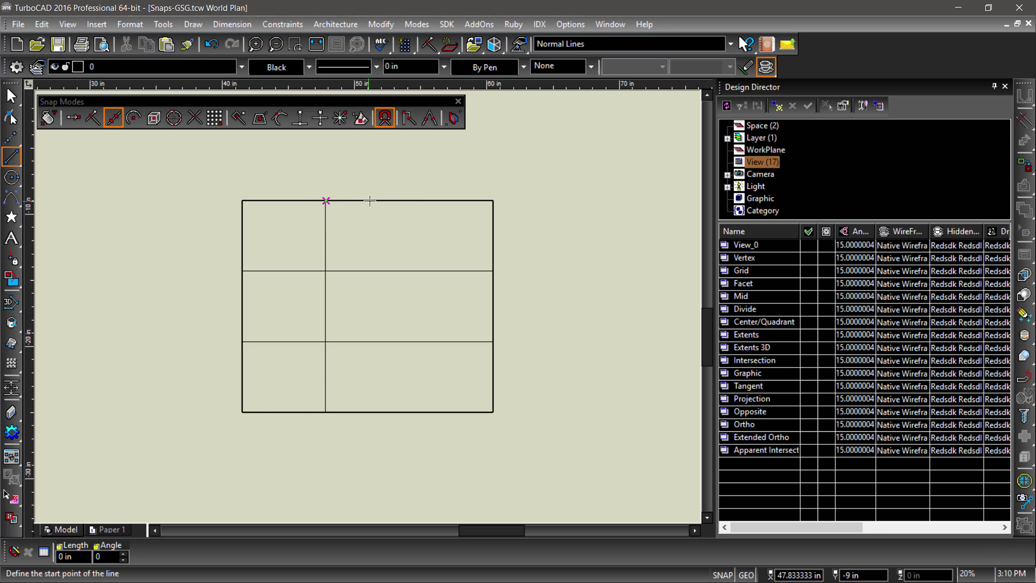
pyautogui.click(380, 200)
pyautogui.click(418, 413)
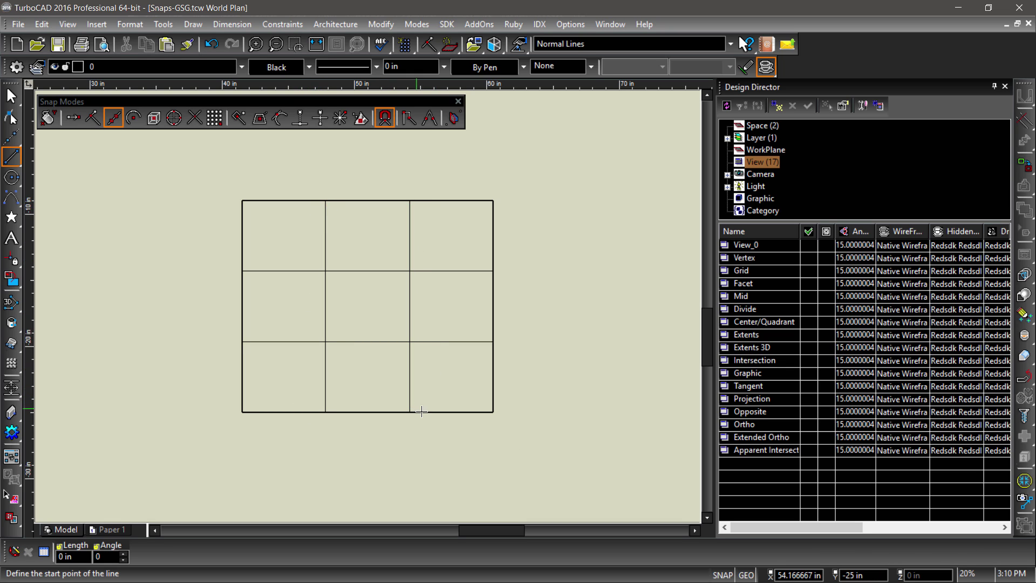
# Set Divide By to 6 in Drawing Aids.
pyautogui.doubleClick(723, 575)
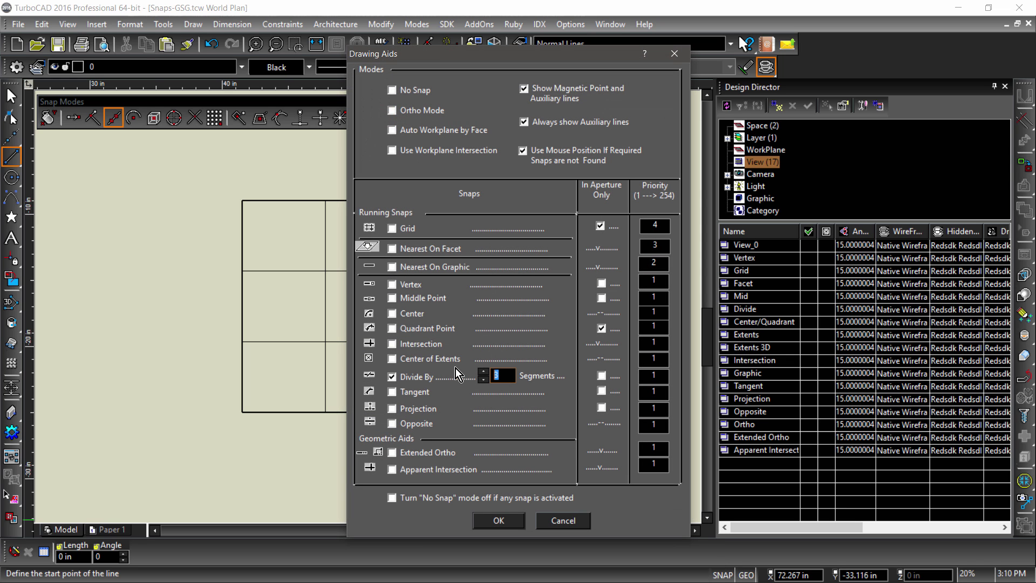
pyautogui.write('6')
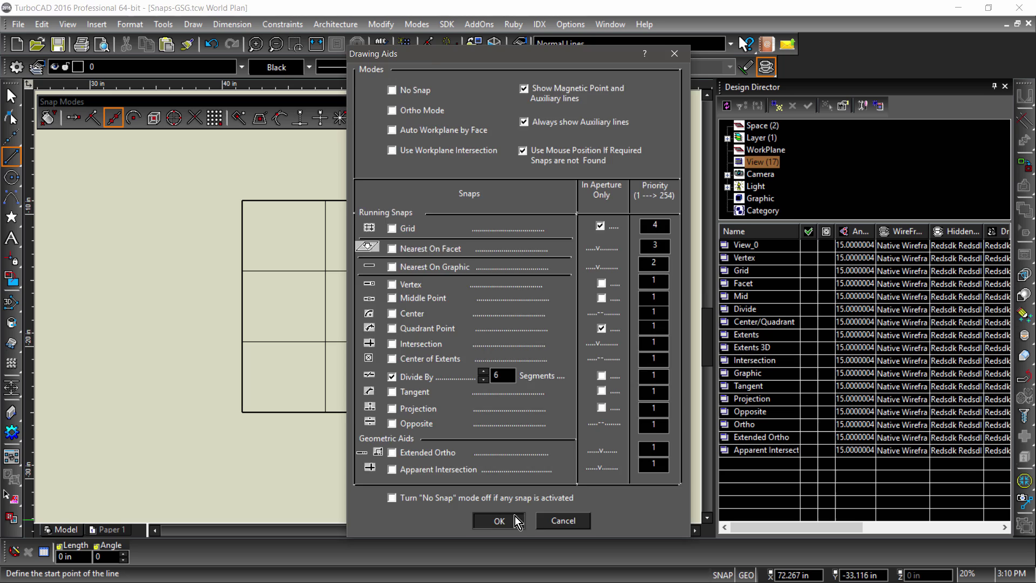
pyautogui.click(499, 520)
# Draw three more vertical lines at the sixth divide points, then show the Center/Quadrant view.
pyautogui.click(368, 201)
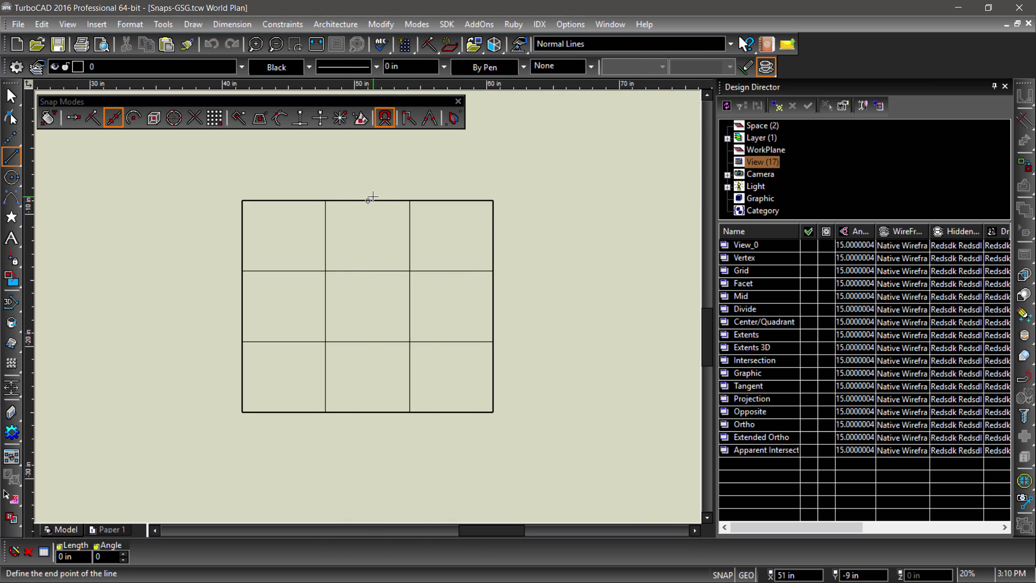
pyautogui.click(368, 412)
pyautogui.click(284, 413)
pyautogui.click(284, 201)
pyautogui.click(452, 201)
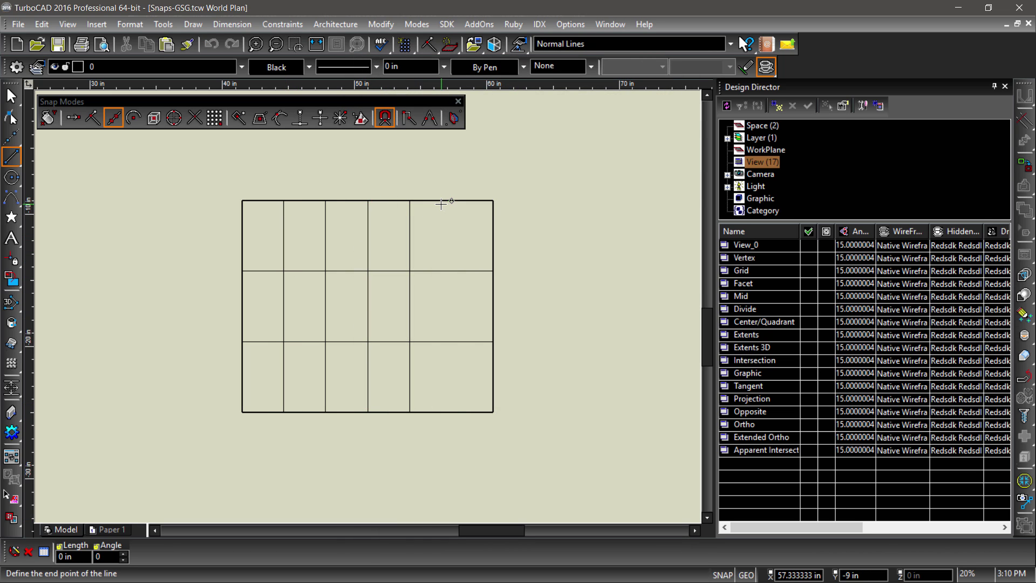
pyautogui.click(452, 414)
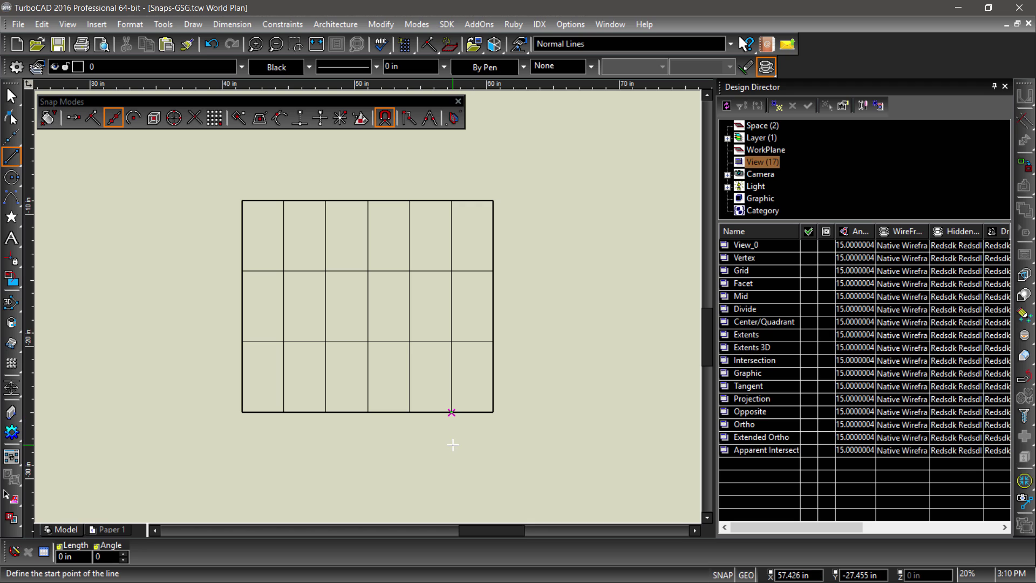
pyautogui.click(808, 323)
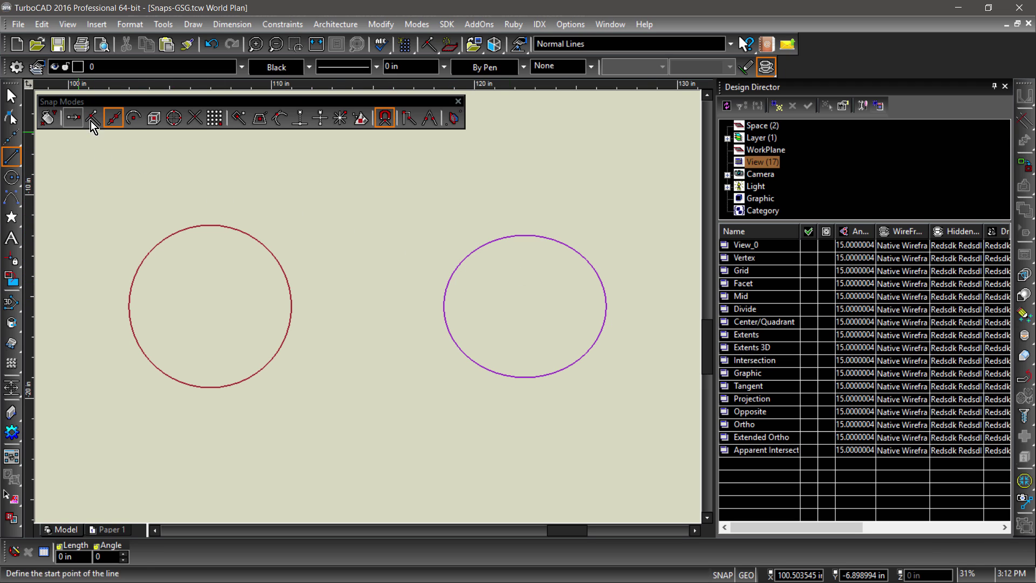
# Using Center and Quadrant snaps, join the circles top-to-top and centre-to-centre, then show the Extents view.
pyautogui.click(134, 119)
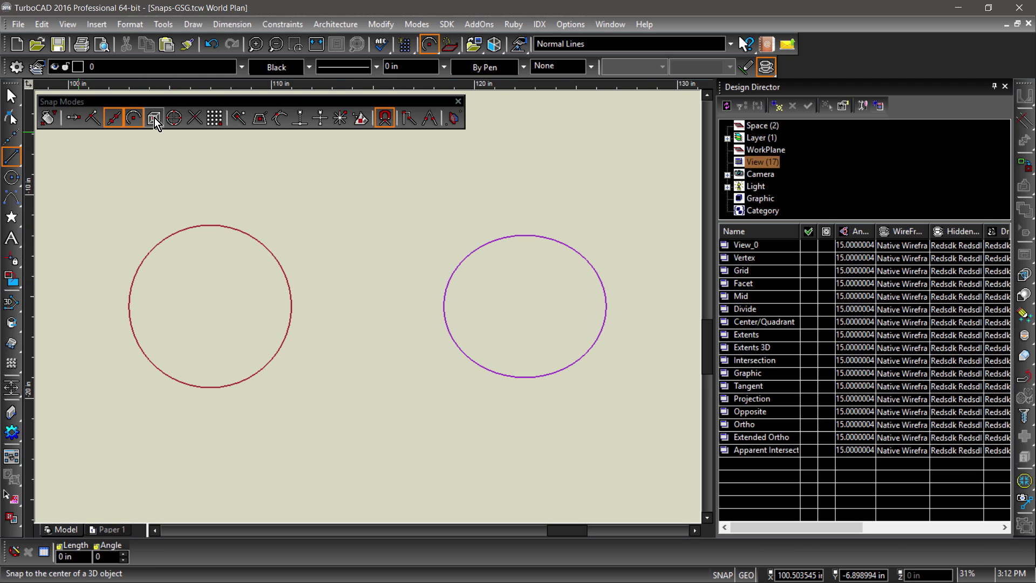
pyautogui.click(173, 118)
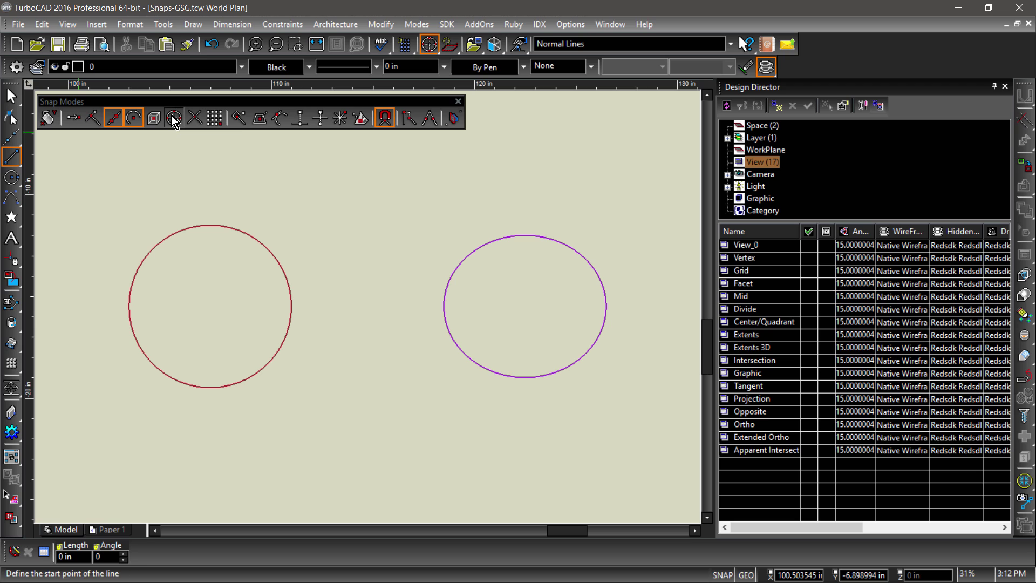
pyautogui.click(117, 120)
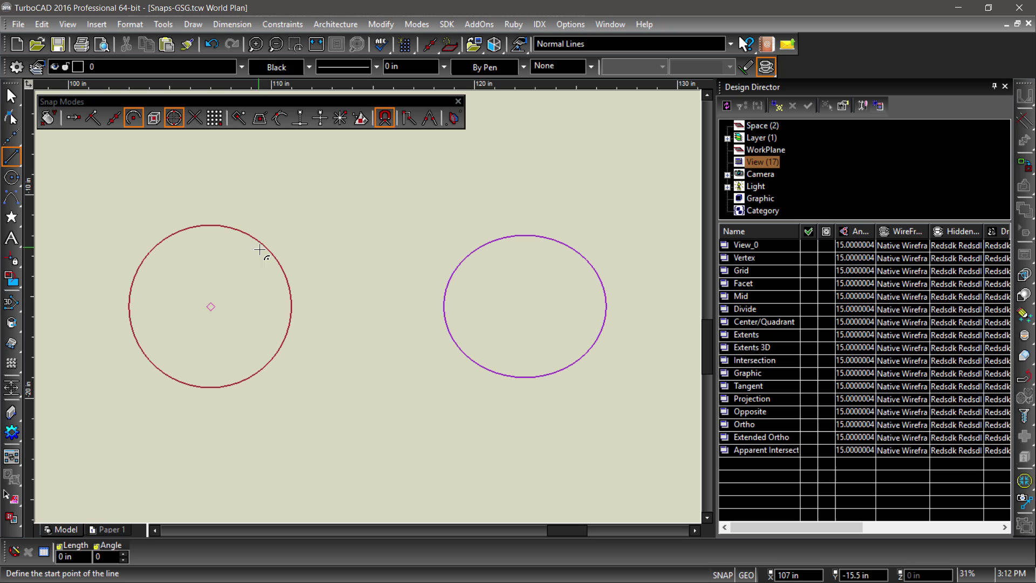
pyautogui.click(212, 226)
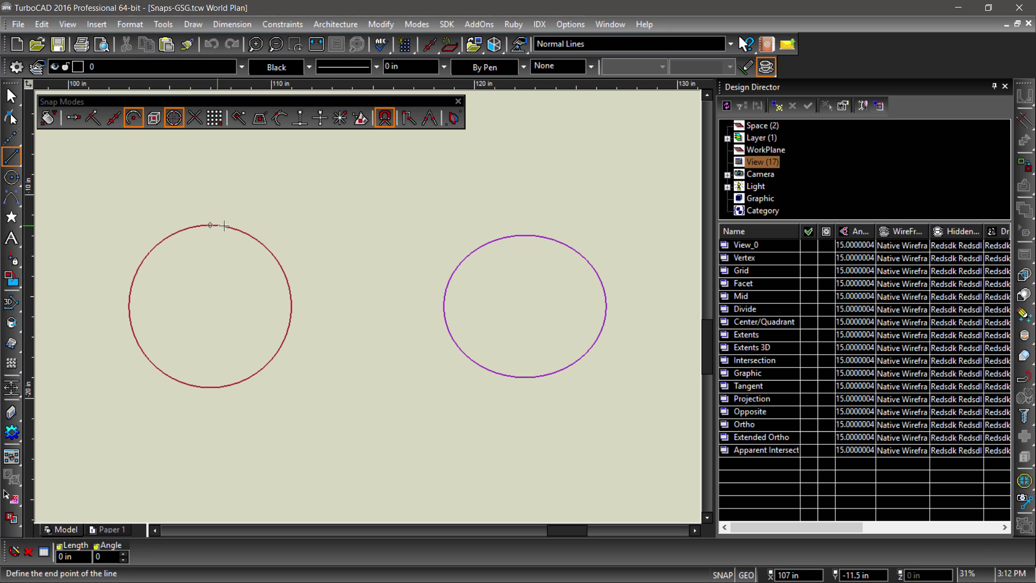
pyautogui.click(528, 238)
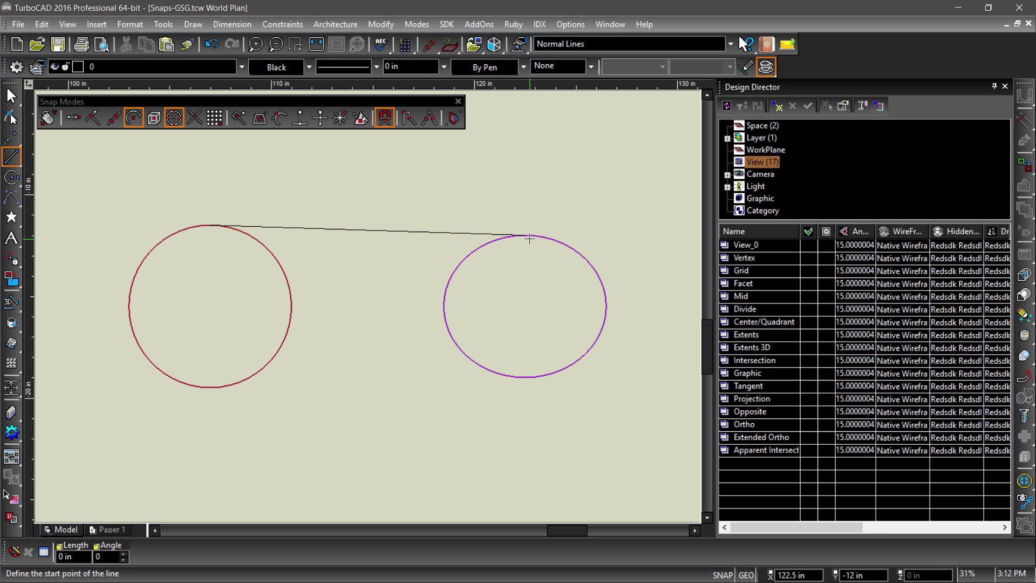
pyautogui.click(281, 265)
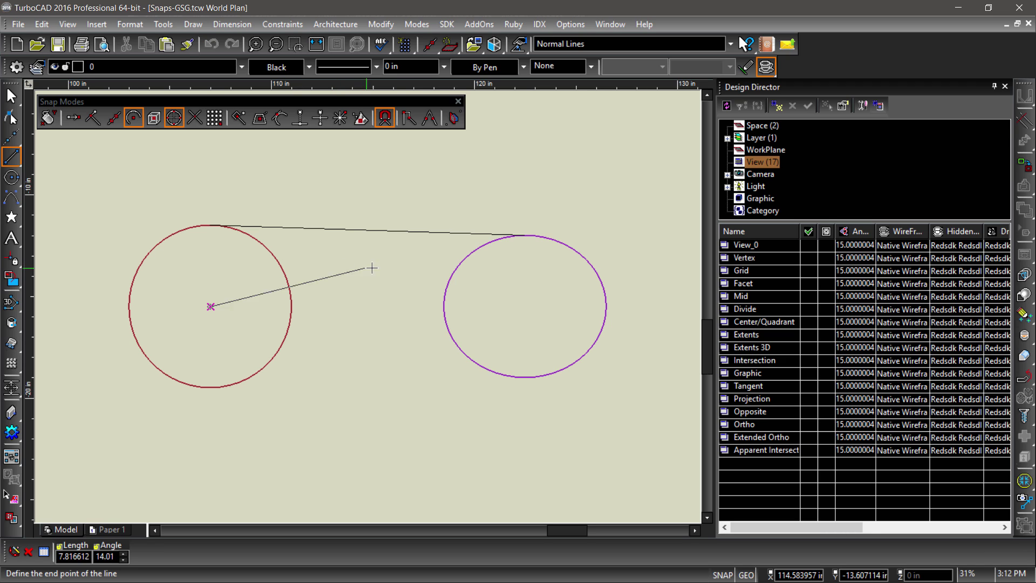
pyautogui.click(458, 268)
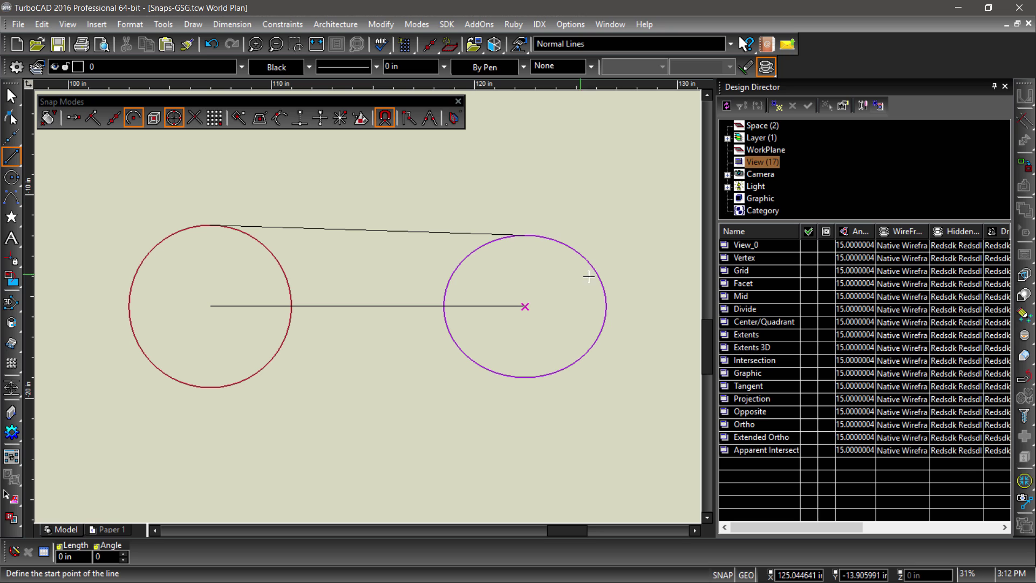
pyautogui.click(808, 336)
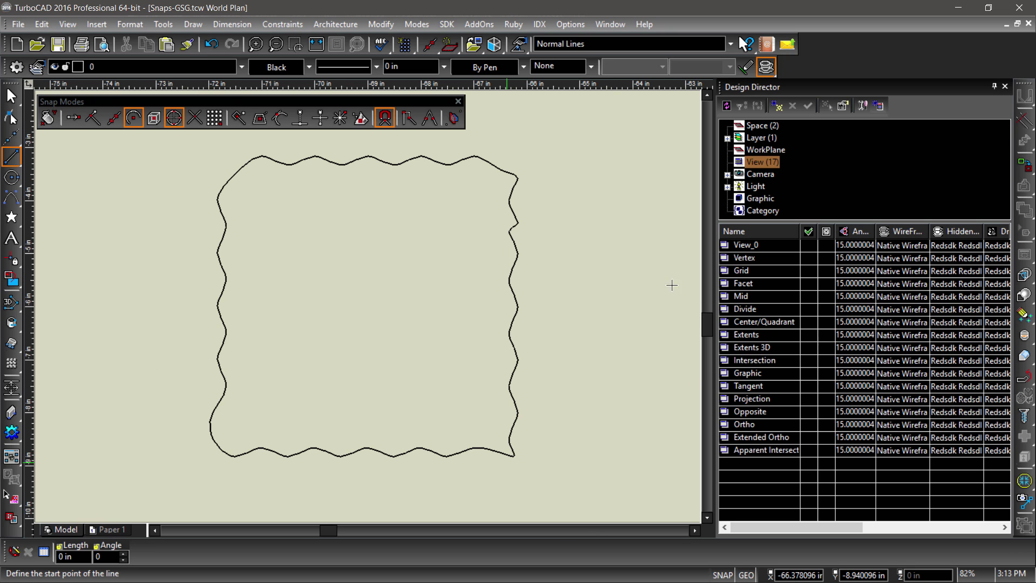
# With Extents snap on, draw a circle centred on the wavy outline's extents centre, inside the shape.
pyautogui.click(155, 117)
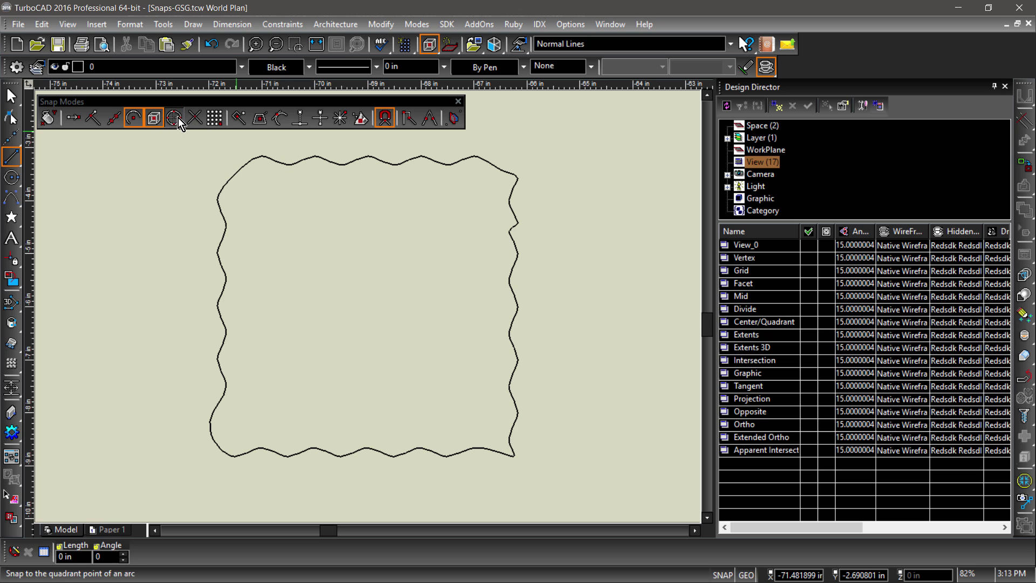
pyautogui.click(174, 117)
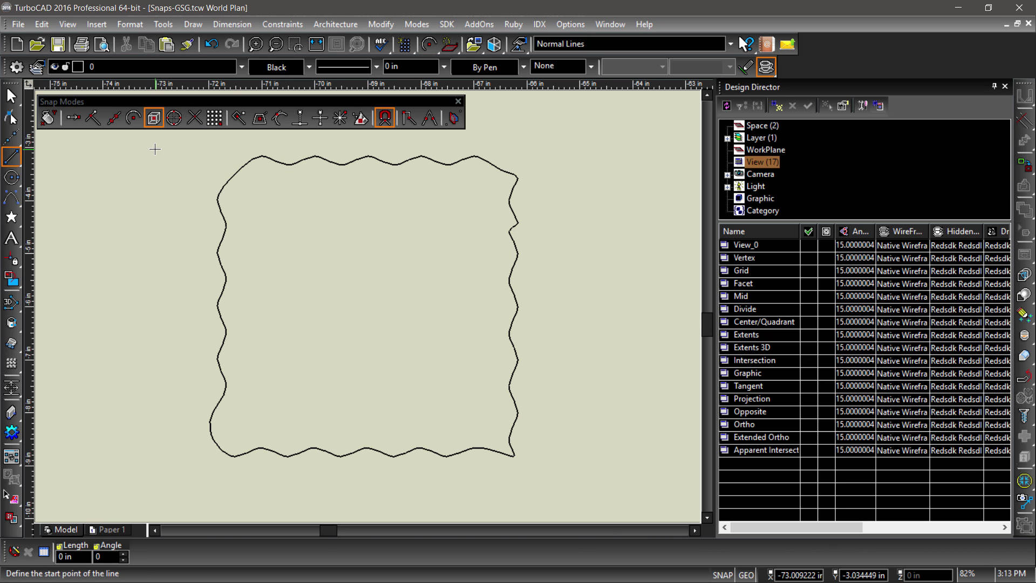
pyautogui.press('Escape')
pyautogui.click(225, 185)
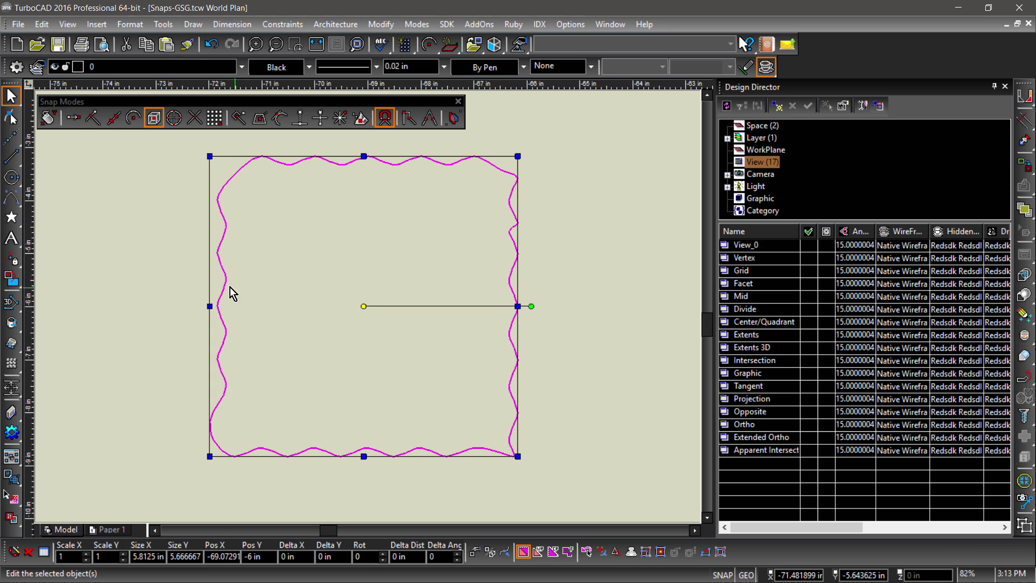
pyautogui.click(11, 177)
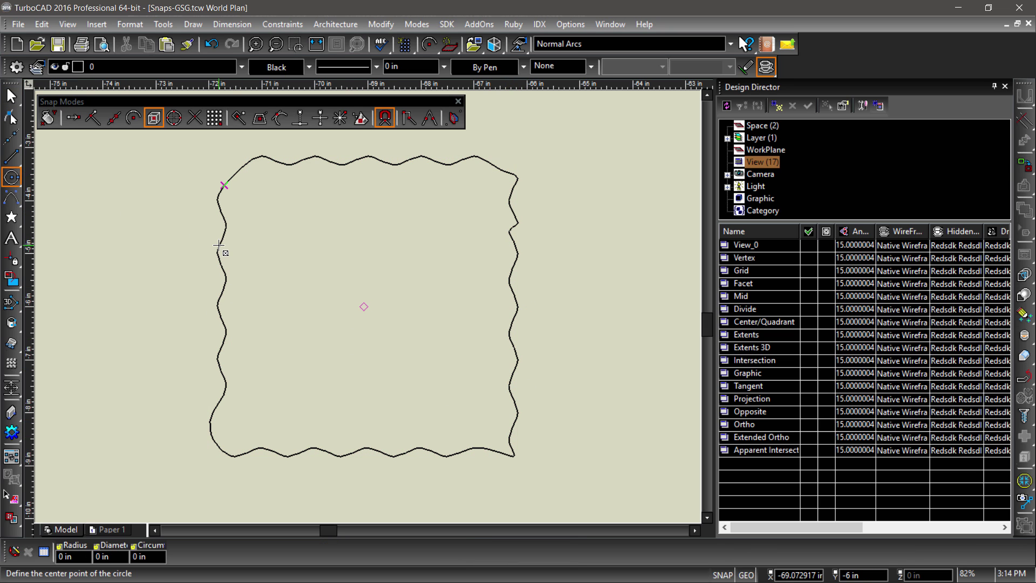
pyautogui.click(363, 307)
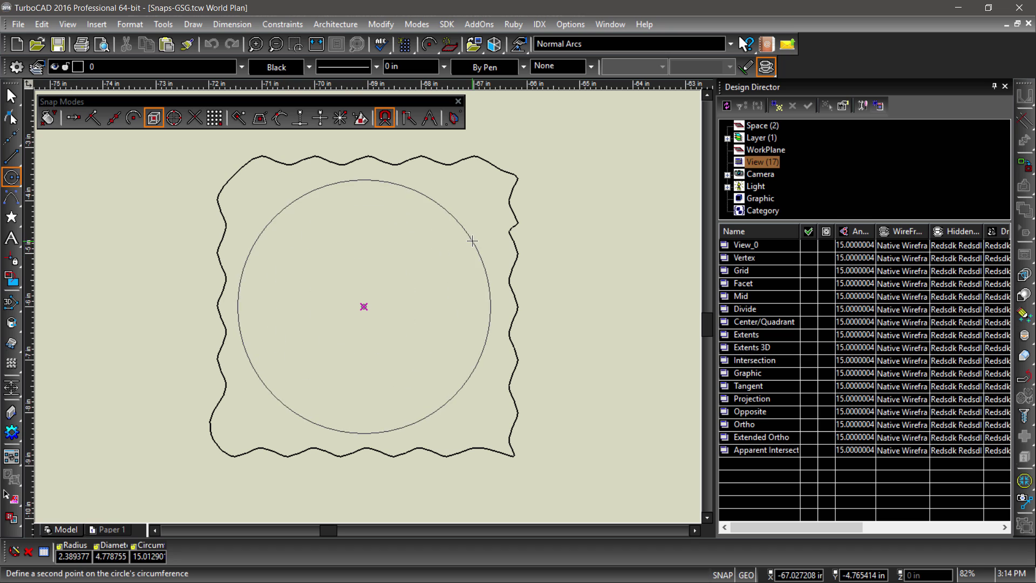
pyautogui.click(450, 245)
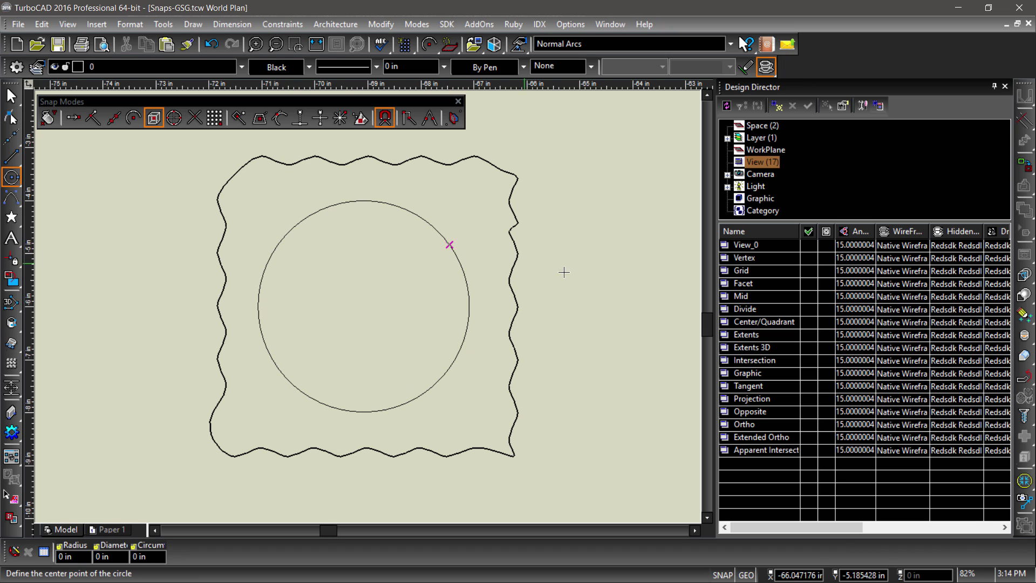
# Draw a sphere centred on the Extents 3D cube's centre, then show the World Plan circles view.
pyautogui.click(808, 347)
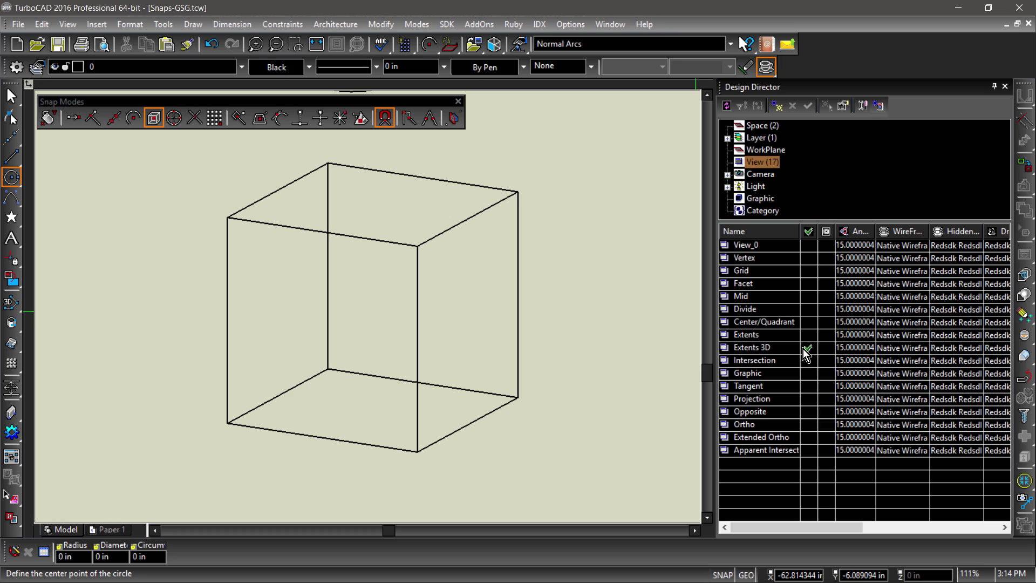
pyautogui.click(19, 325)
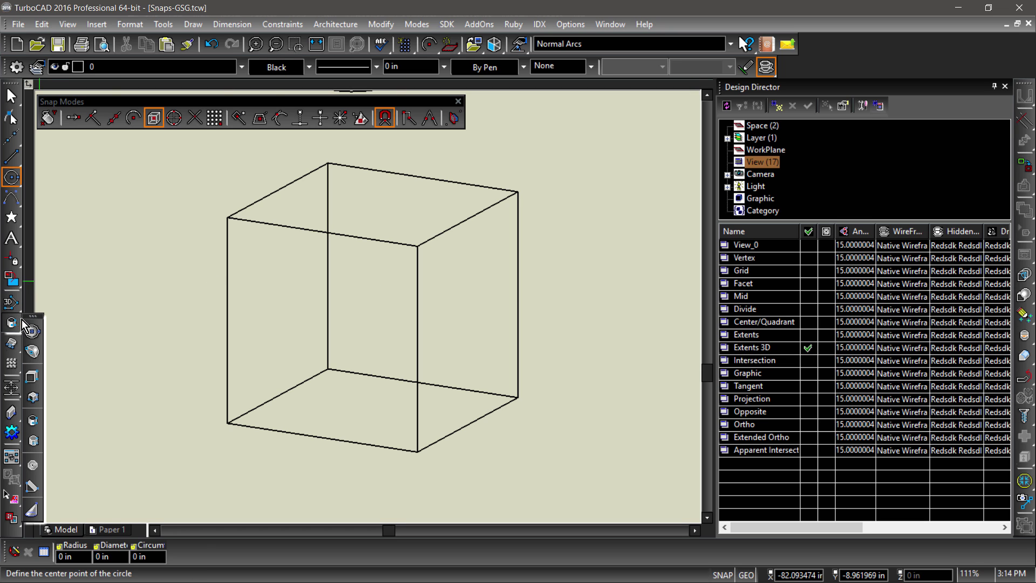
pyautogui.click(36, 325)
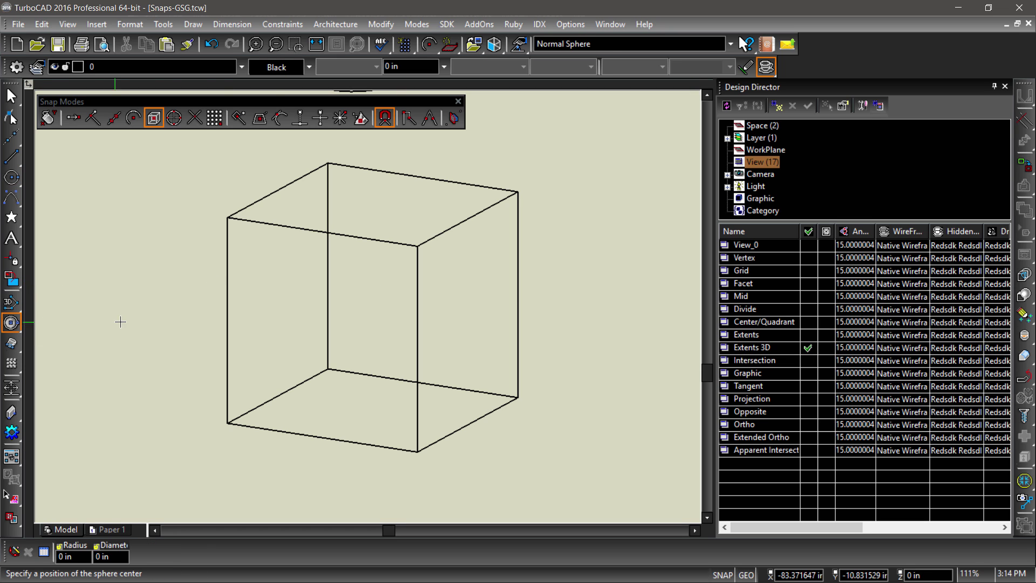
pyautogui.click(232, 325)
pyautogui.click(278, 323)
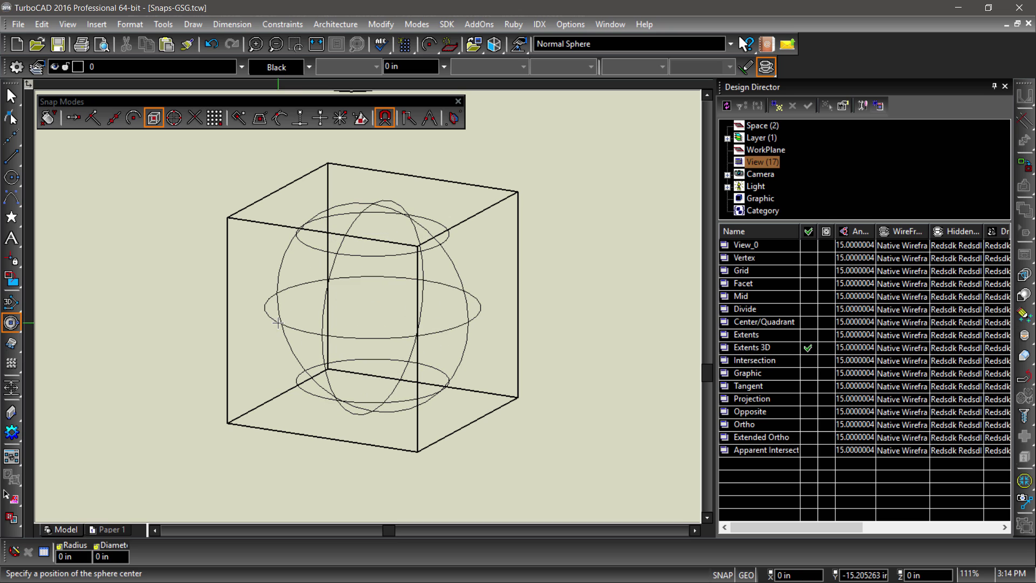
pyautogui.click(807, 362)
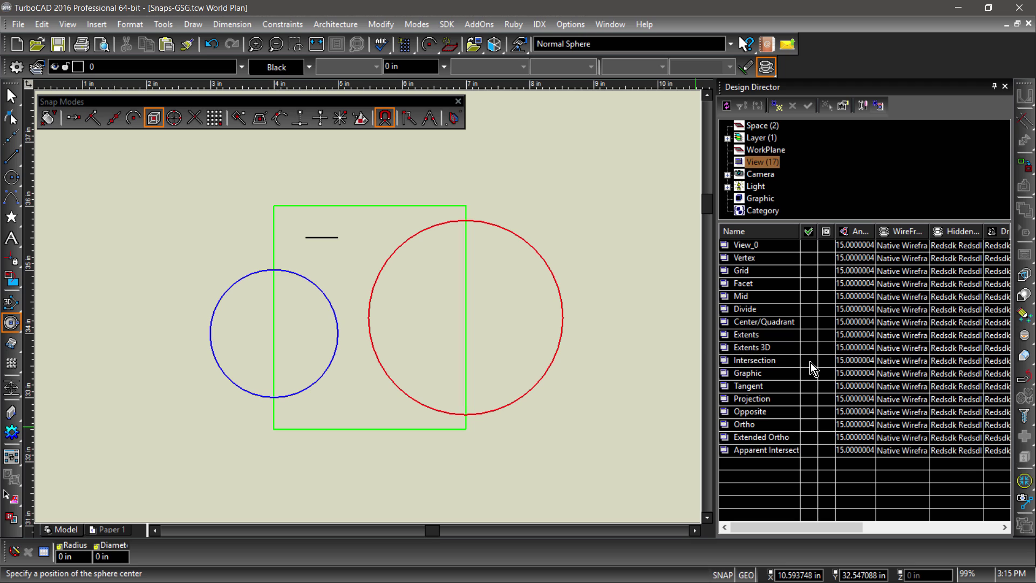
# With Intersection snap, draw two lines joining the blue and red circles' intersections with the rectangle.
pyautogui.click(194, 118)
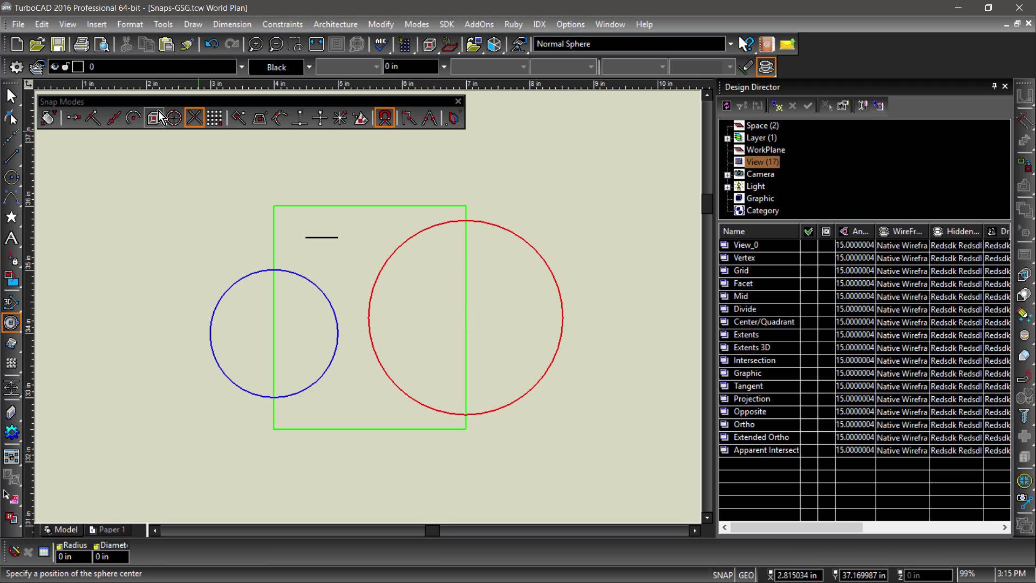
pyautogui.click(19, 156)
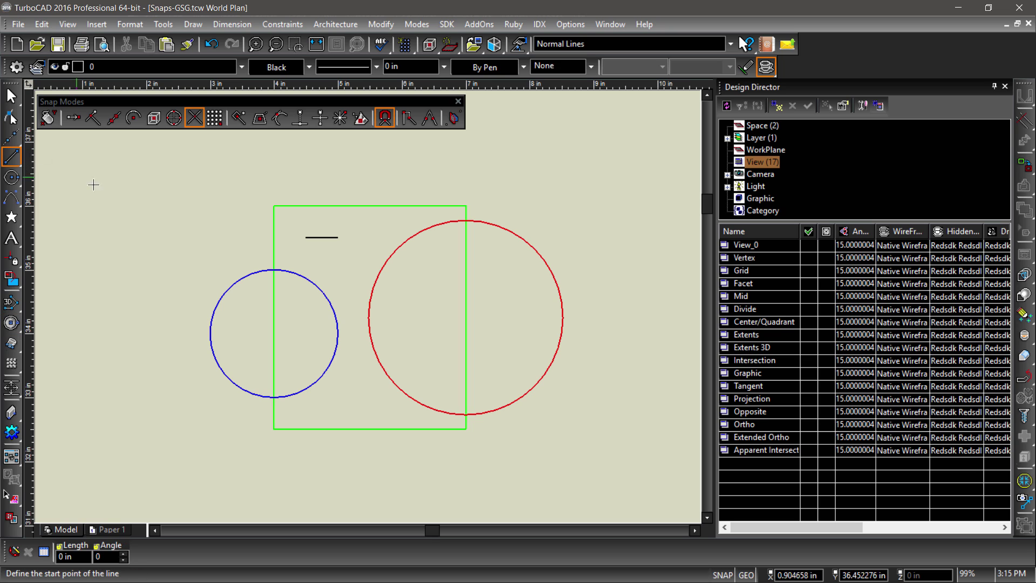
pyautogui.click(275, 270)
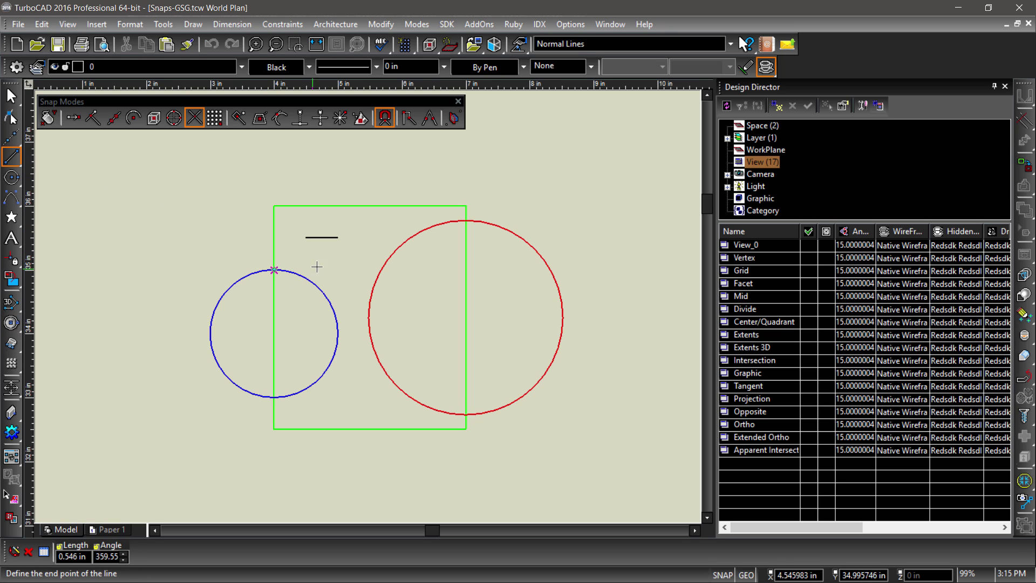
pyautogui.click(466, 221)
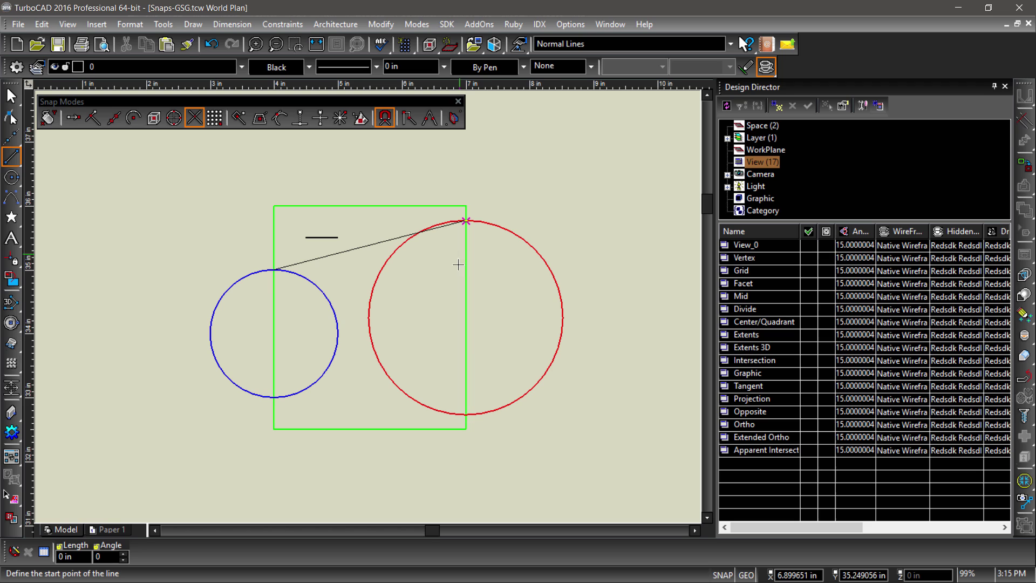
pyautogui.click(467, 414)
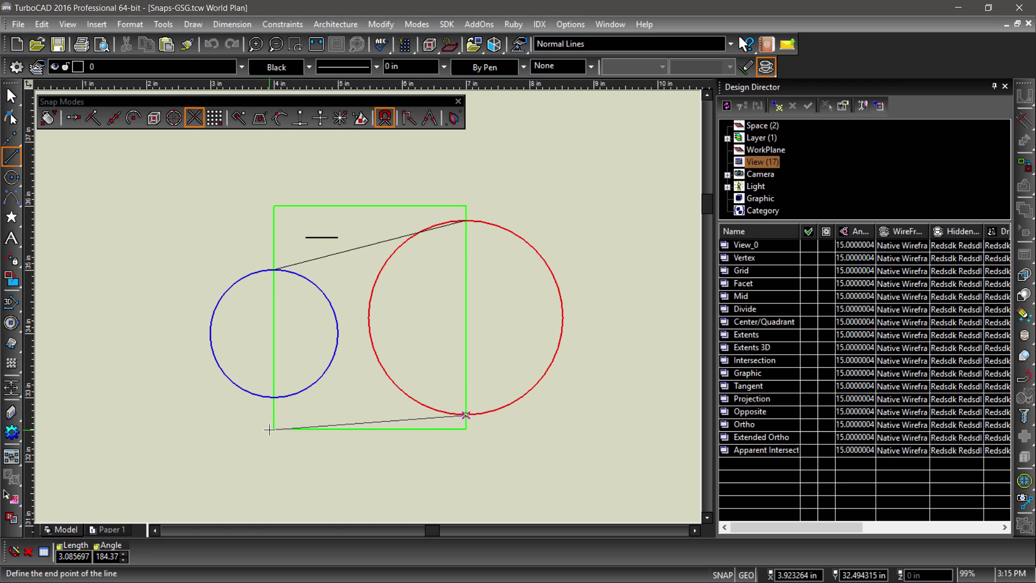
pyautogui.click(272, 398)
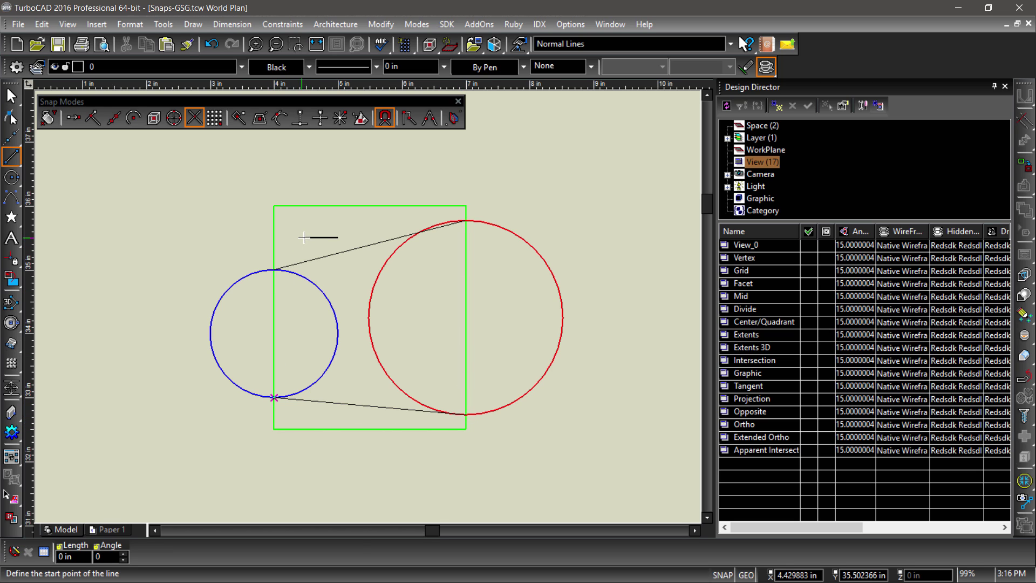
pyautogui.click(807, 271)
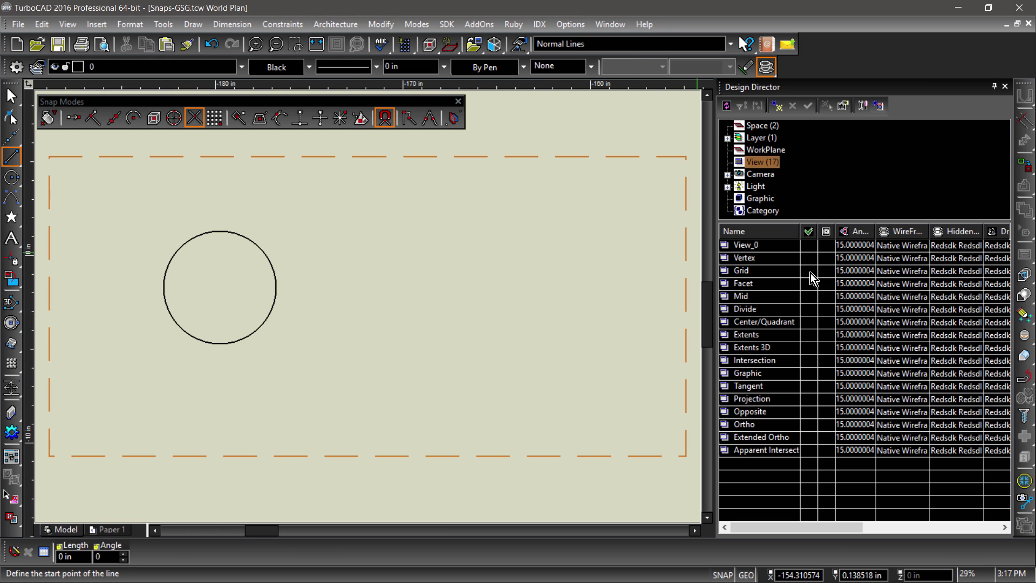
# Switch to Grid snap and draw a 12.5 in horizontal line right of the circle.
pyautogui.click(214, 117)
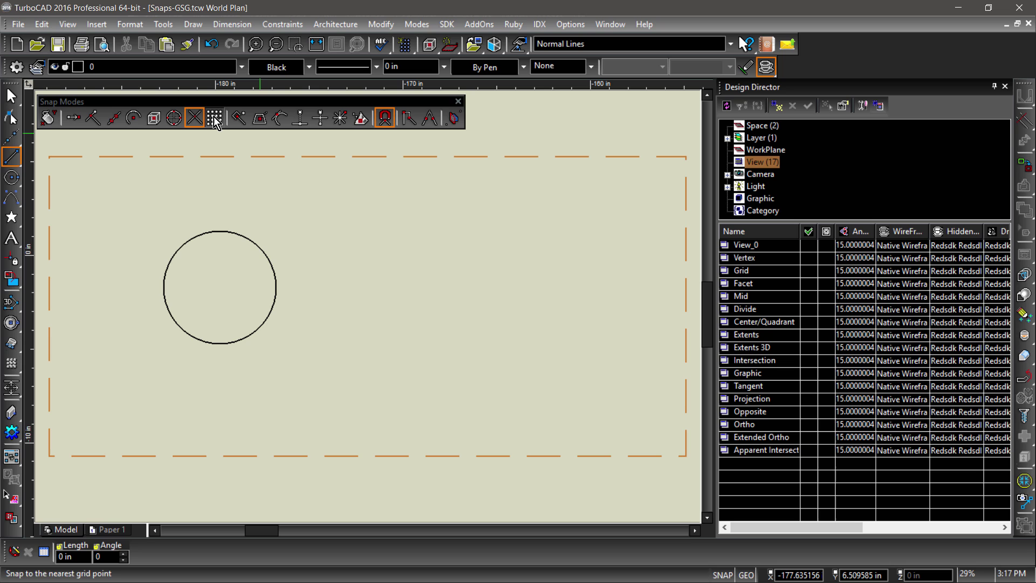
pyautogui.click(195, 117)
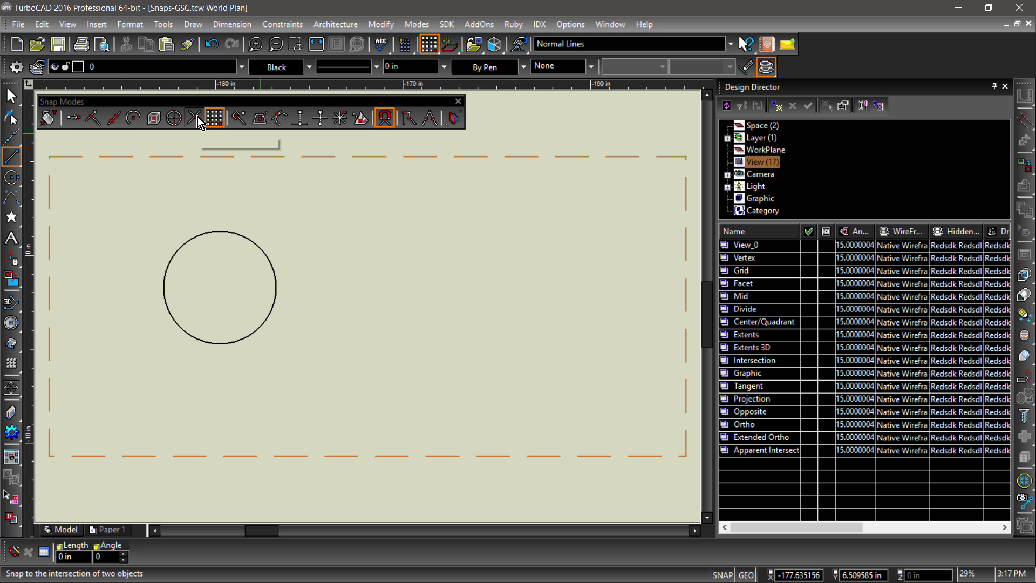
pyautogui.click(319, 227)
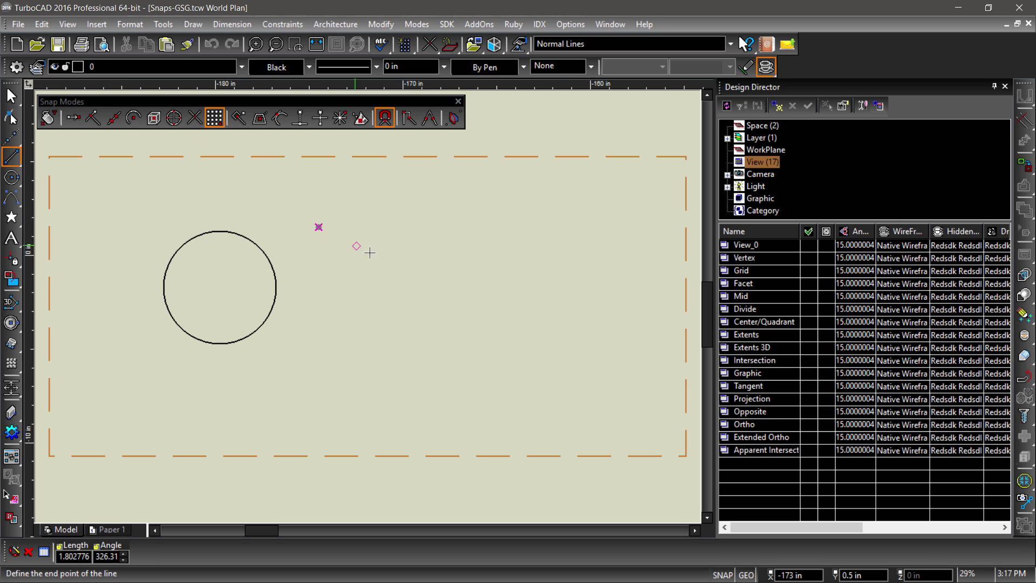
pyautogui.click(552, 226)
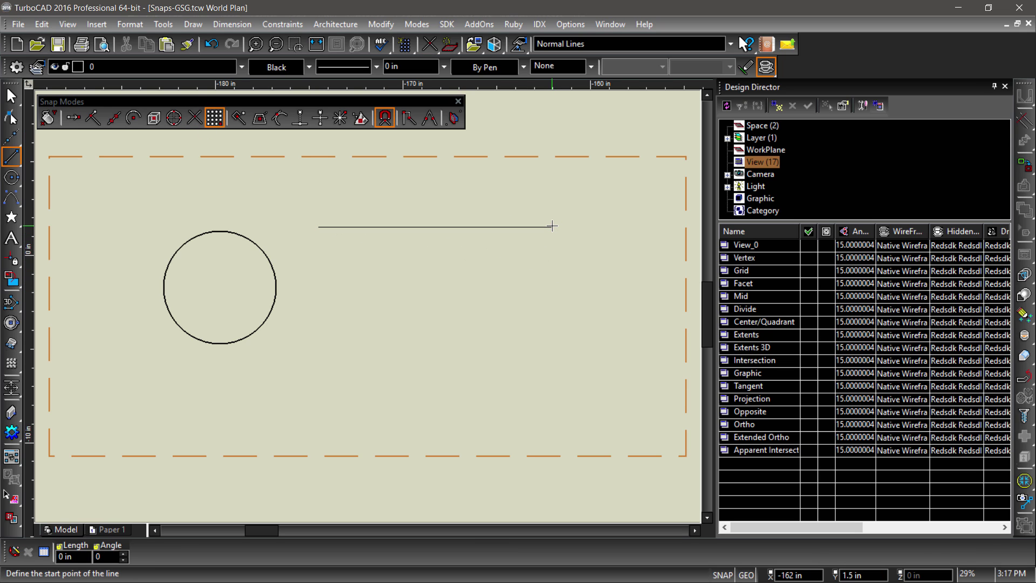
# Show the grid and, with Center and Vertex snaps, draw a line from the frame's top-left corner to the circle centre.
pyautogui.click(406, 46)
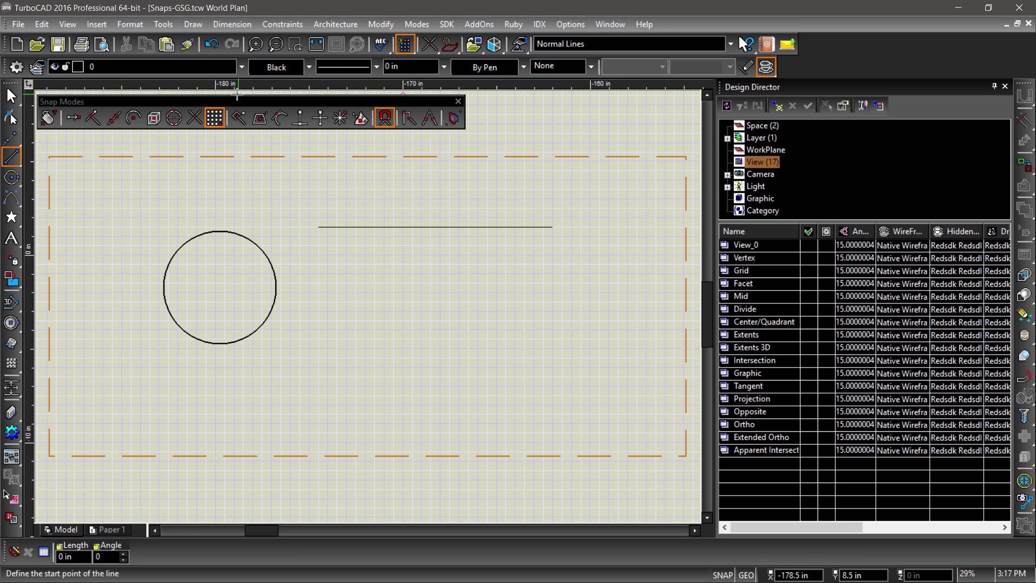
pyautogui.click(133, 118)
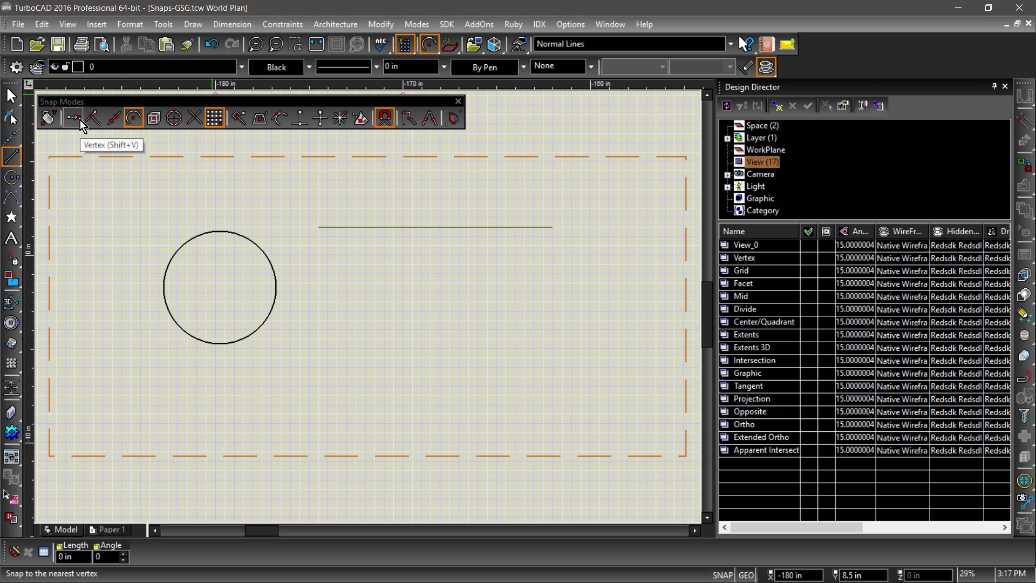
pyautogui.click(72, 117)
pyautogui.click(52, 158)
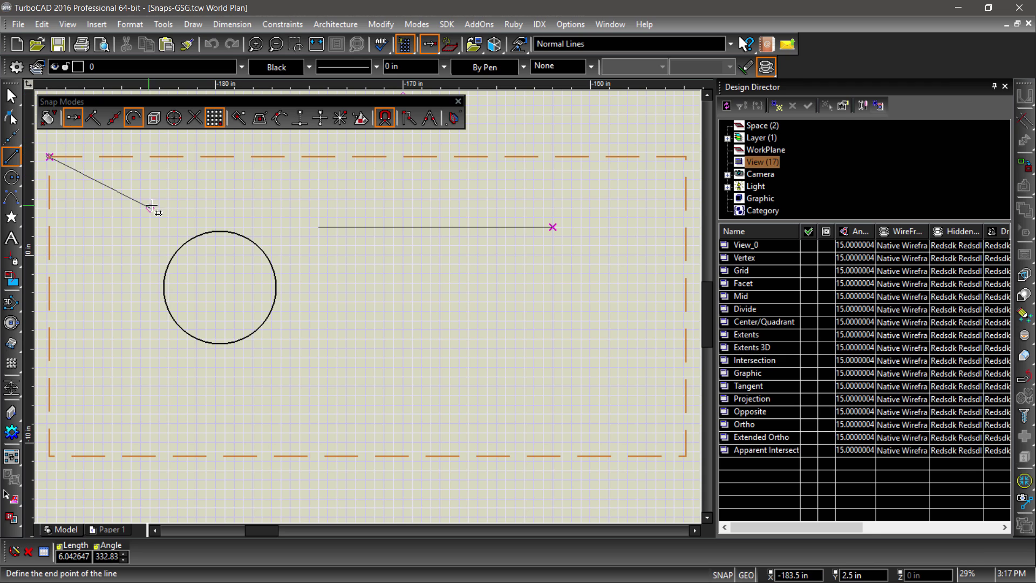
pyautogui.click(189, 236)
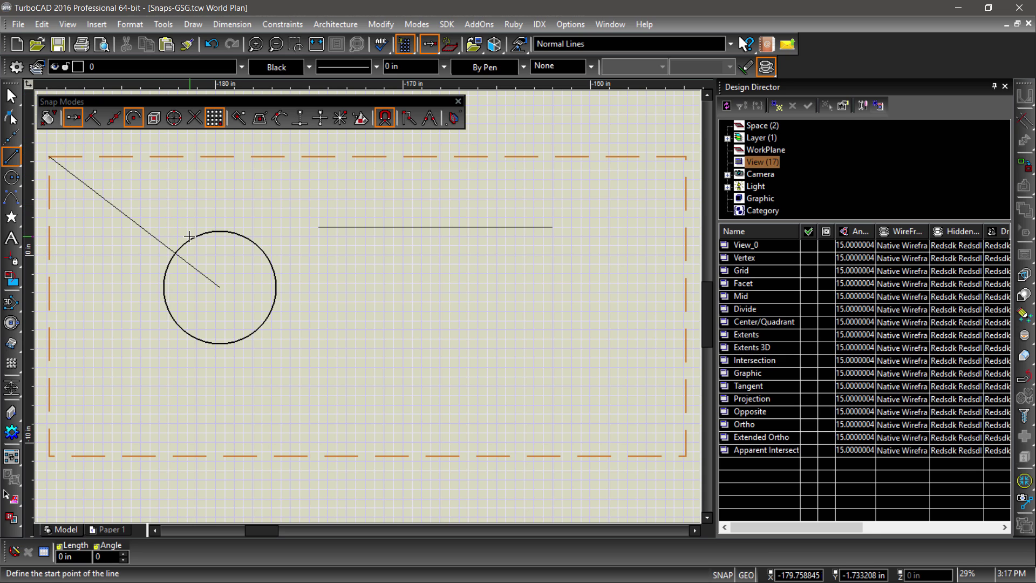
# In the Graphic view, enable the demonstrated snap and turn off Grid, Vertex and Center snaps.
pyautogui.click(807, 374)
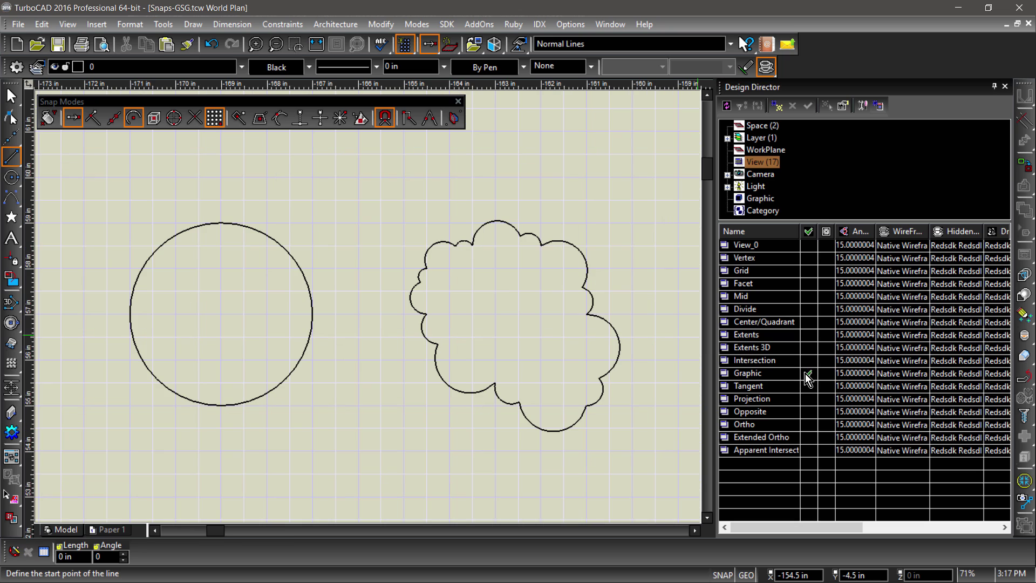
pyautogui.press('Escape')
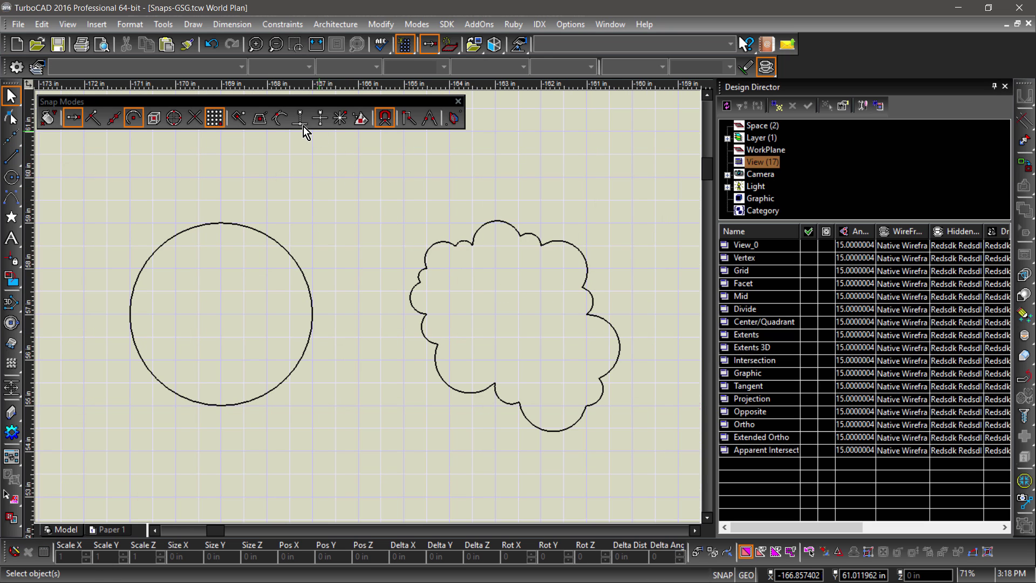
pyautogui.click(239, 120)
pyautogui.click(216, 120)
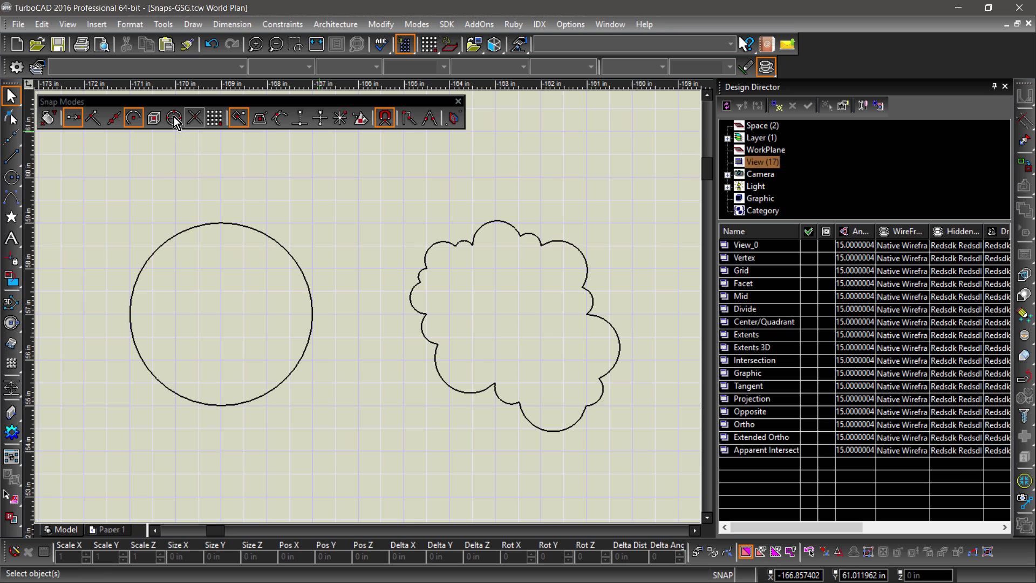
pyautogui.click(133, 118)
pyautogui.click(72, 118)
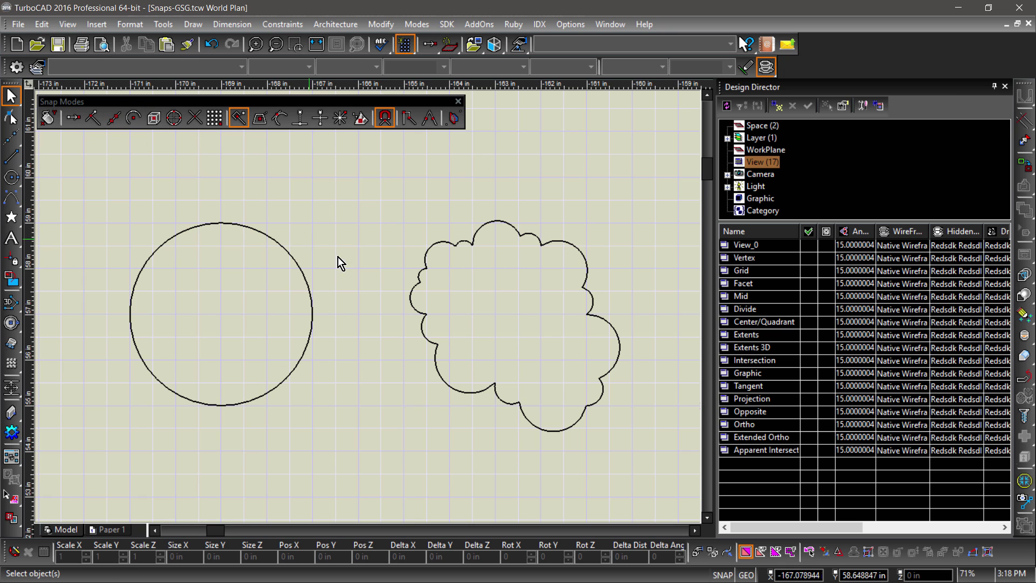
# Move the cloud shape by its left edge so it touches the circle's right side.
pyautogui.click(414, 291)
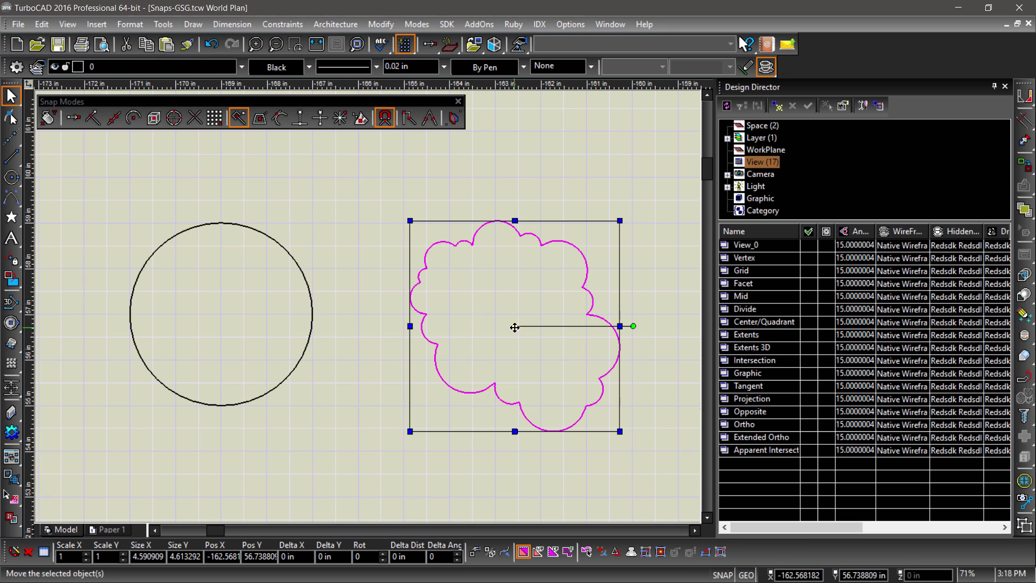
pyautogui.moveTo(514, 327); pyautogui.dragTo(313, 315)
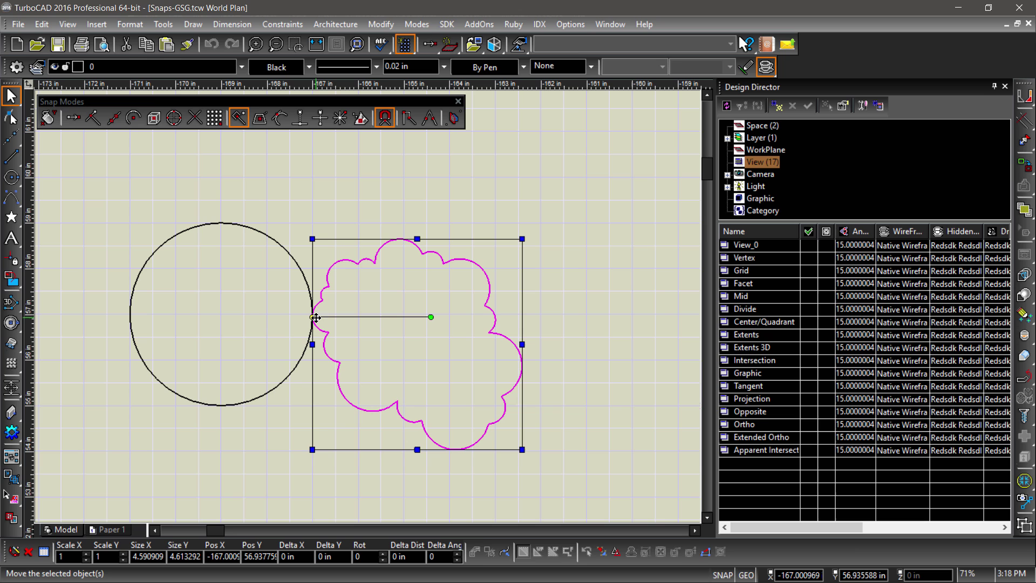
pyautogui.click(390, 214)
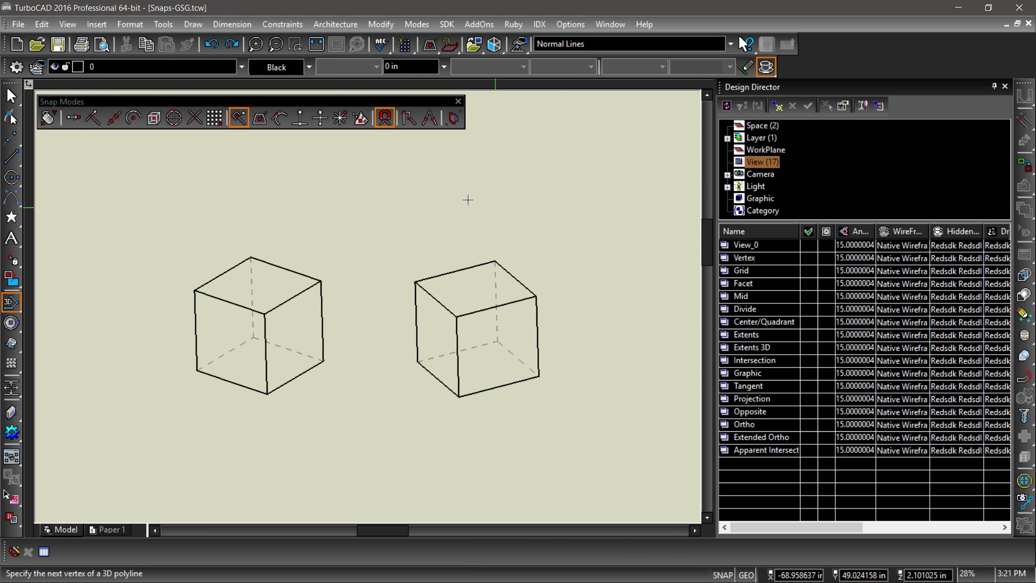
# With Facet snap, draw a 3D polyline from the left cube's face to the right cube's face.
pyautogui.click(260, 121)
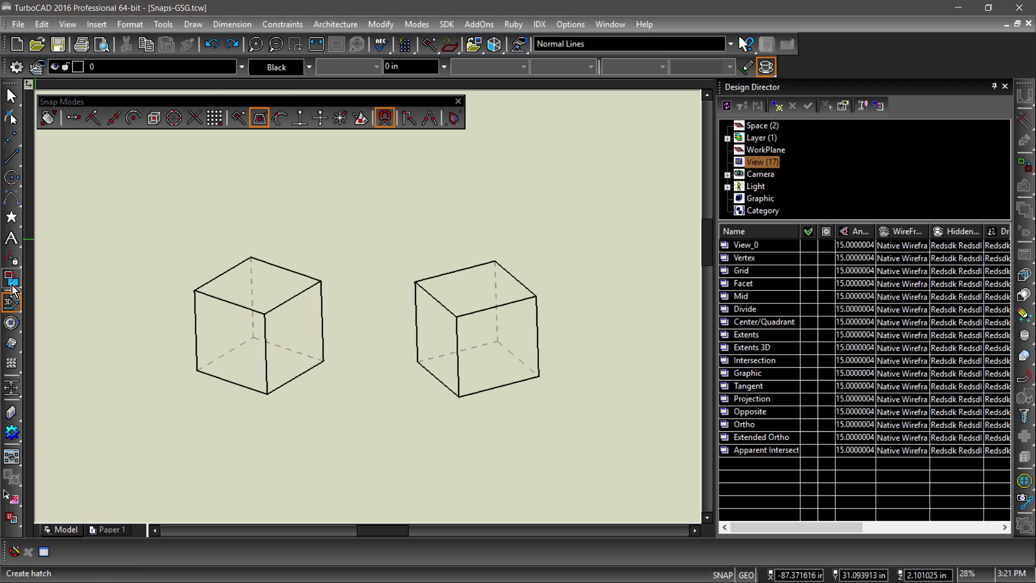
pyautogui.click(12, 306)
pyautogui.click(13, 305)
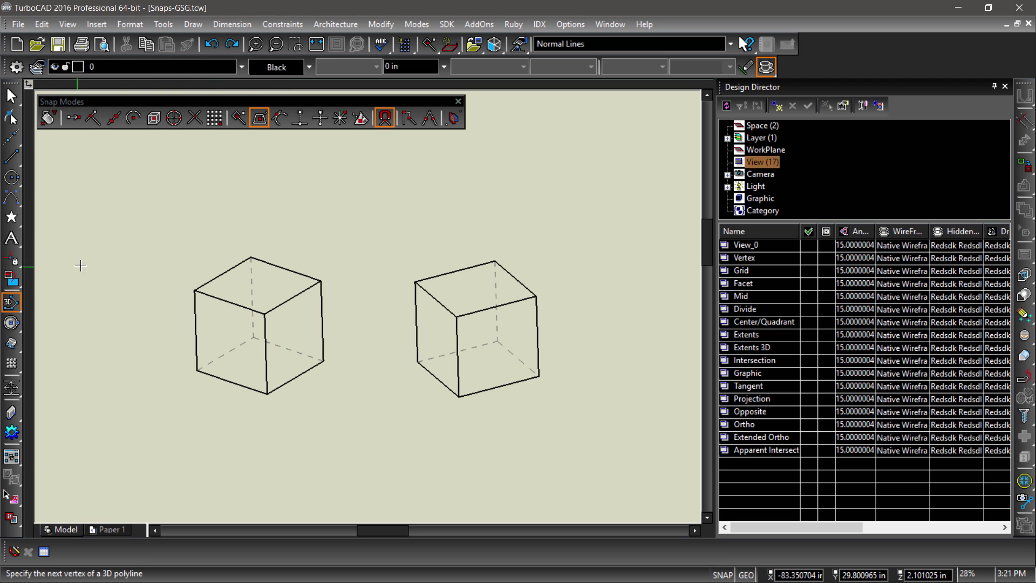
pyautogui.click(296, 340)
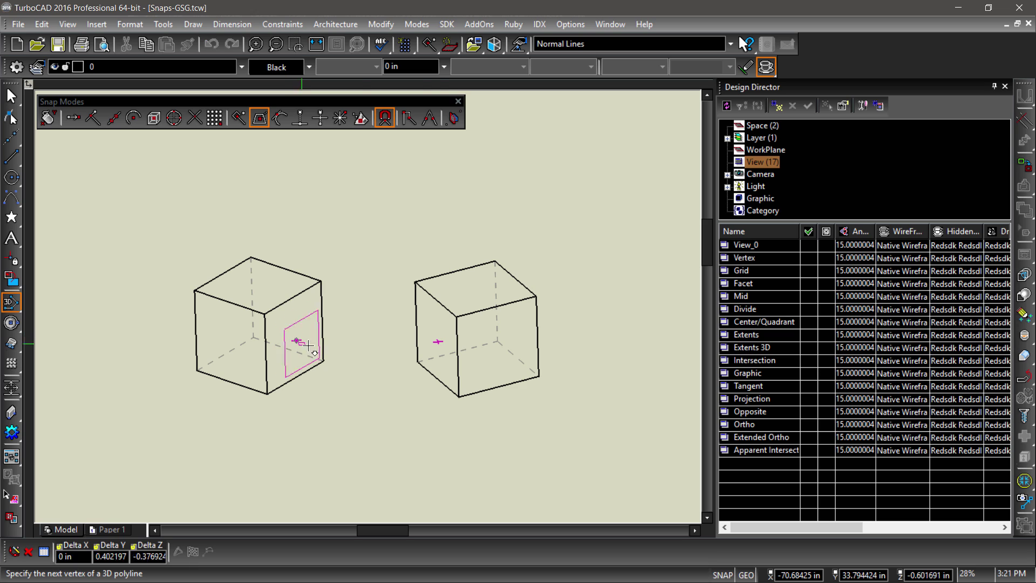
pyautogui.doubleClick(435, 341)
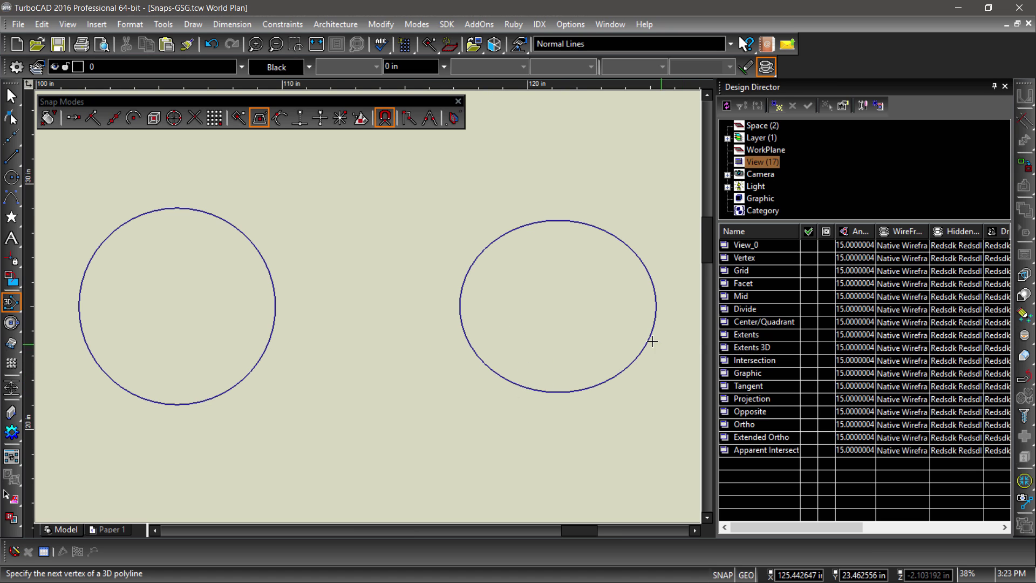
# Turn on Tangent snap and draw a horizontal line above the two circles.
pyautogui.click(275, 118)
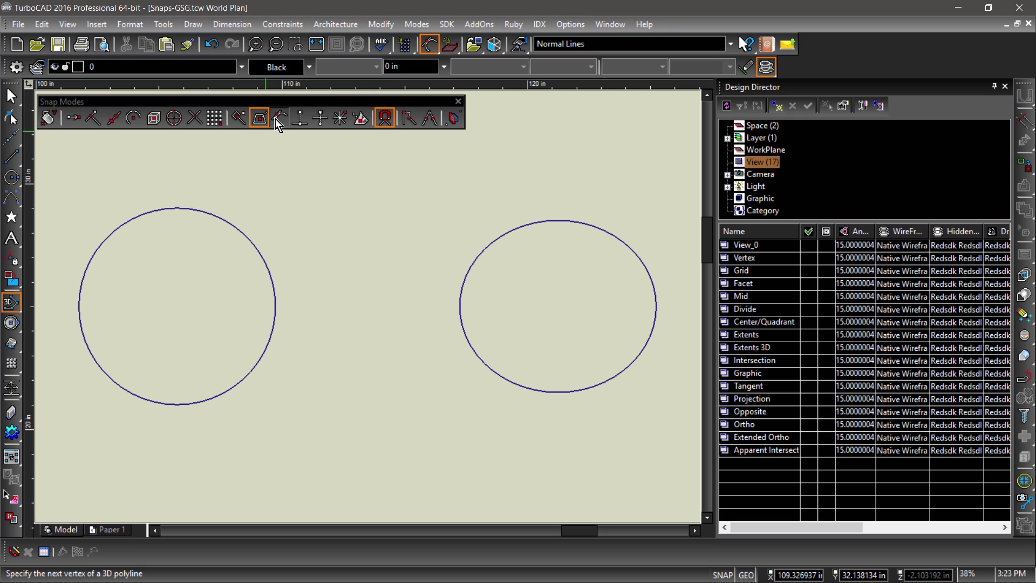
pyautogui.click(13, 157)
pyautogui.click(303, 181)
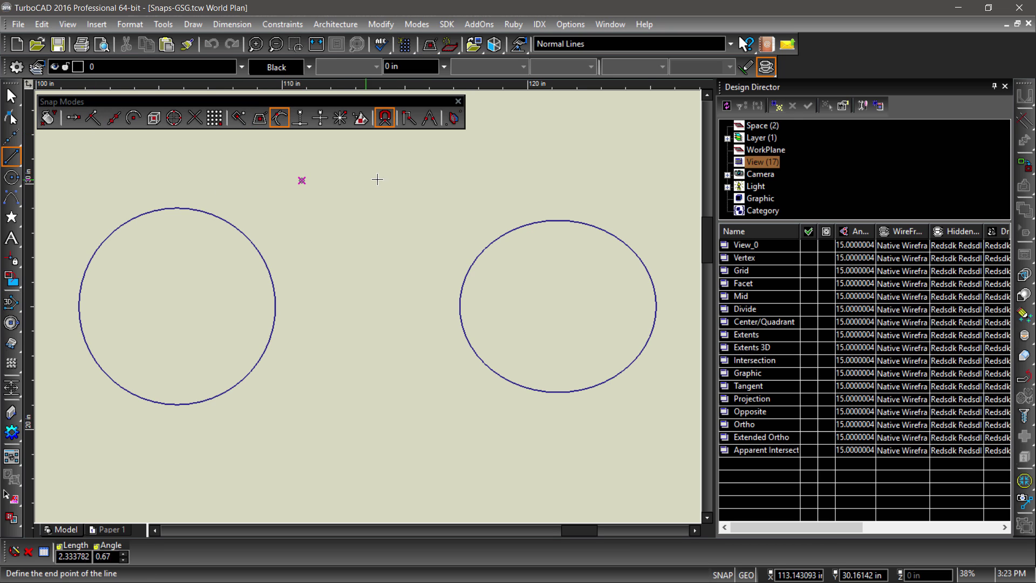
pyautogui.click(452, 188)
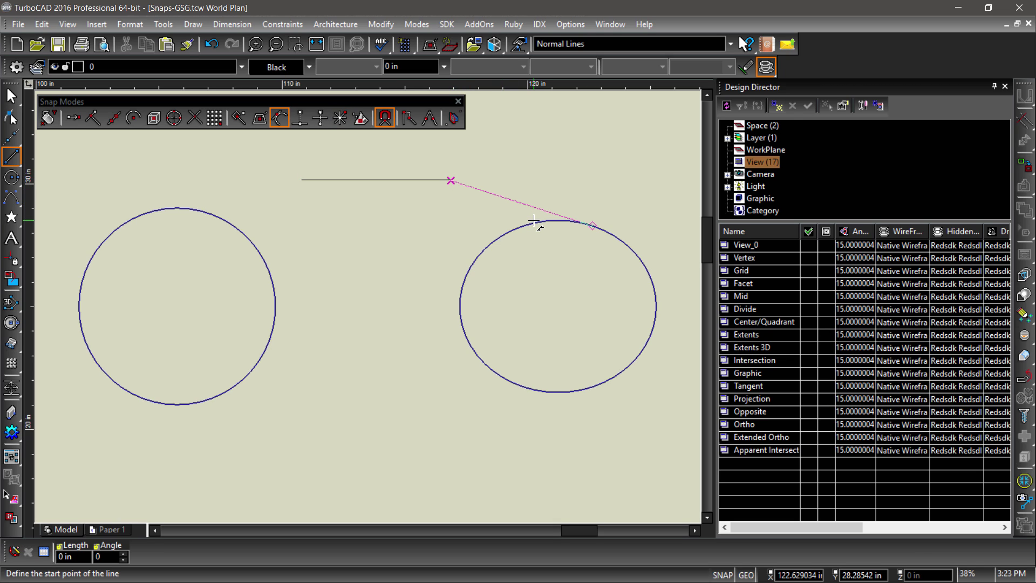
# Draw lines from each end of the horizontal line tangent to the right and left circles.
pyautogui.click(451, 180)
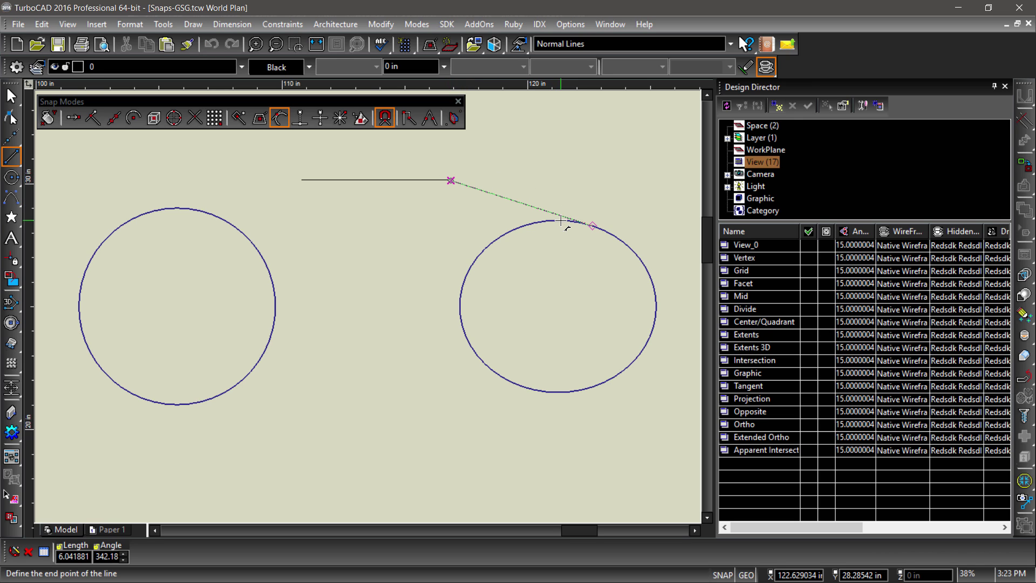
pyautogui.click(588, 223)
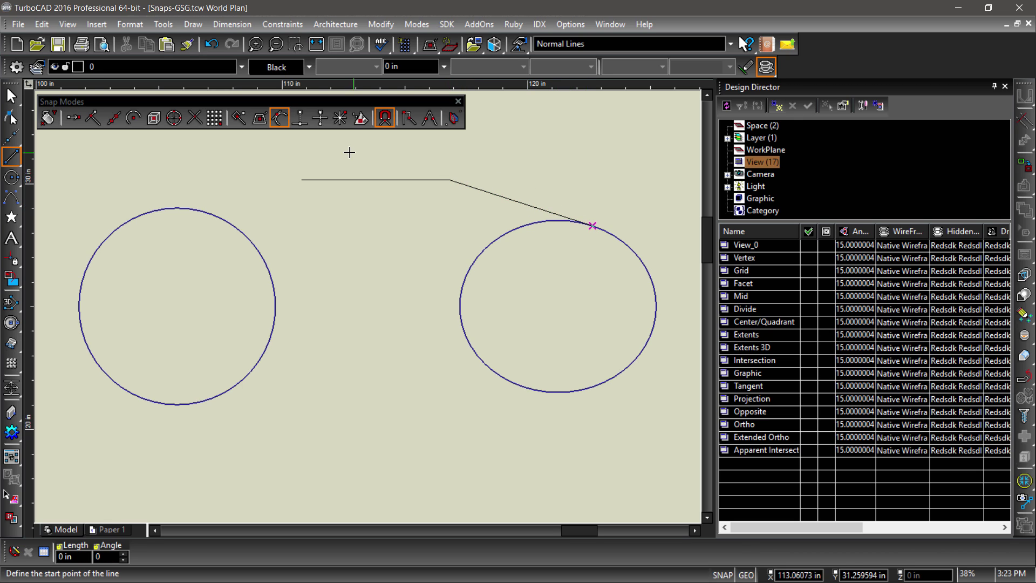
pyautogui.click(303, 180)
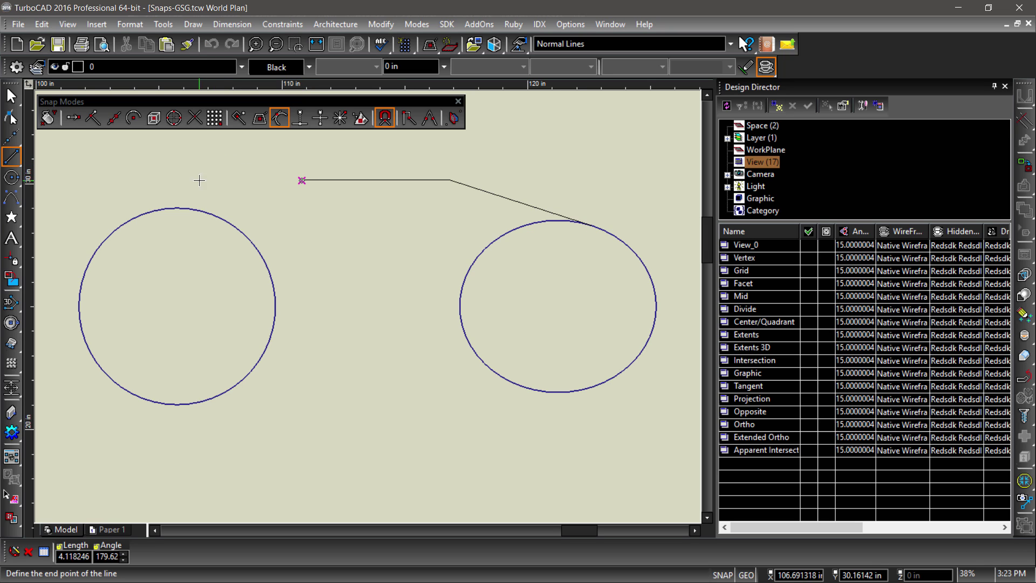
pyautogui.click(173, 206)
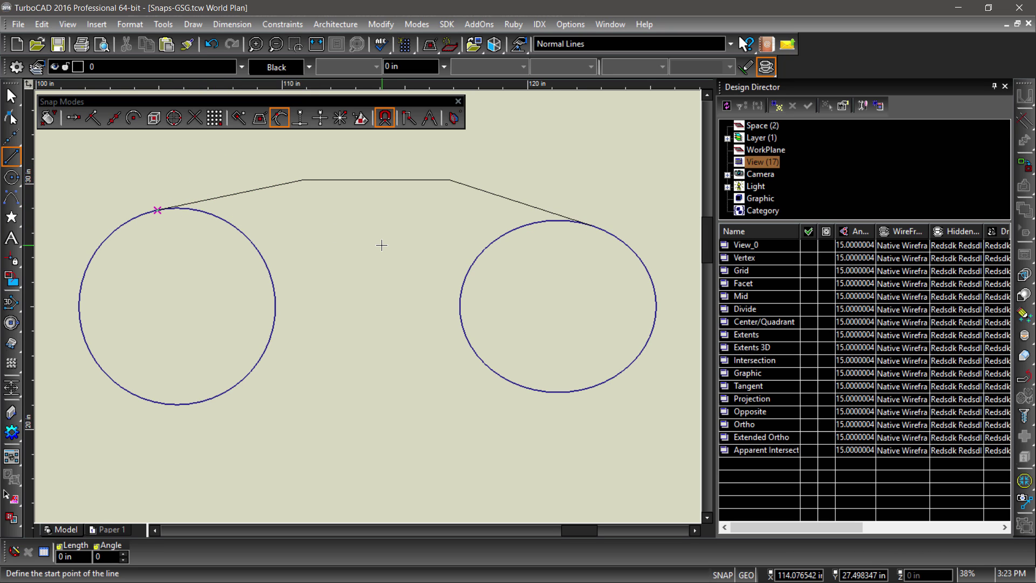
pyautogui.click(808, 400)
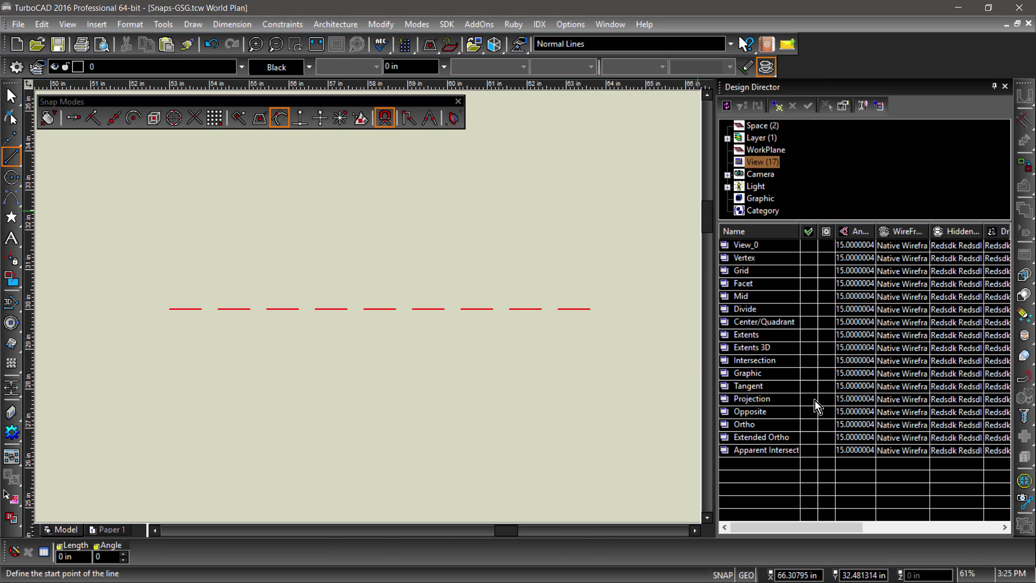
# Using Perpendicular snap instead of Tangent, draw a line from the red dashed line perpendicular to a sloped line.
pyautogui.click(299, 119)
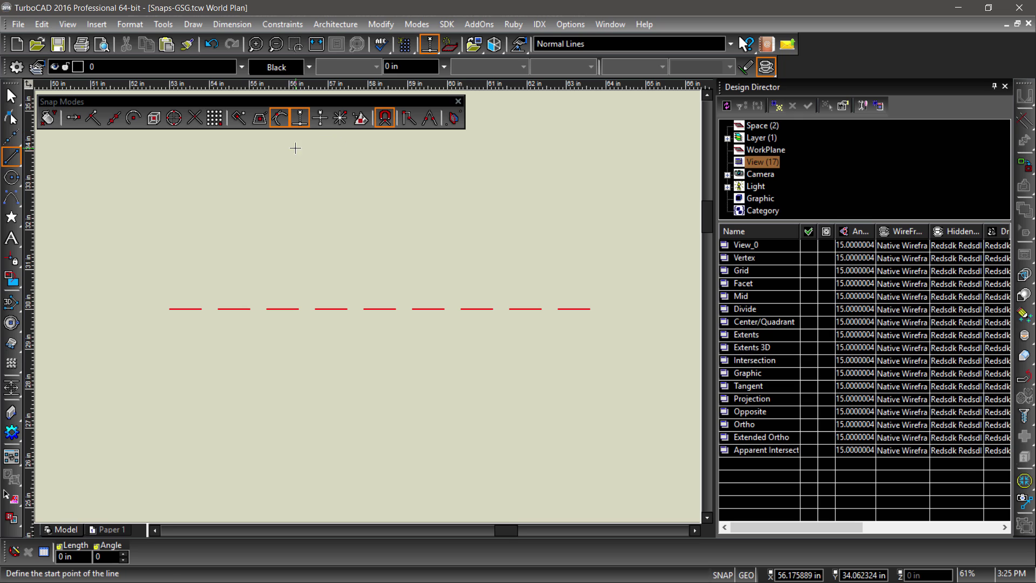
pyautogui.click(277, 120)
pyautogui.click(220, 166)
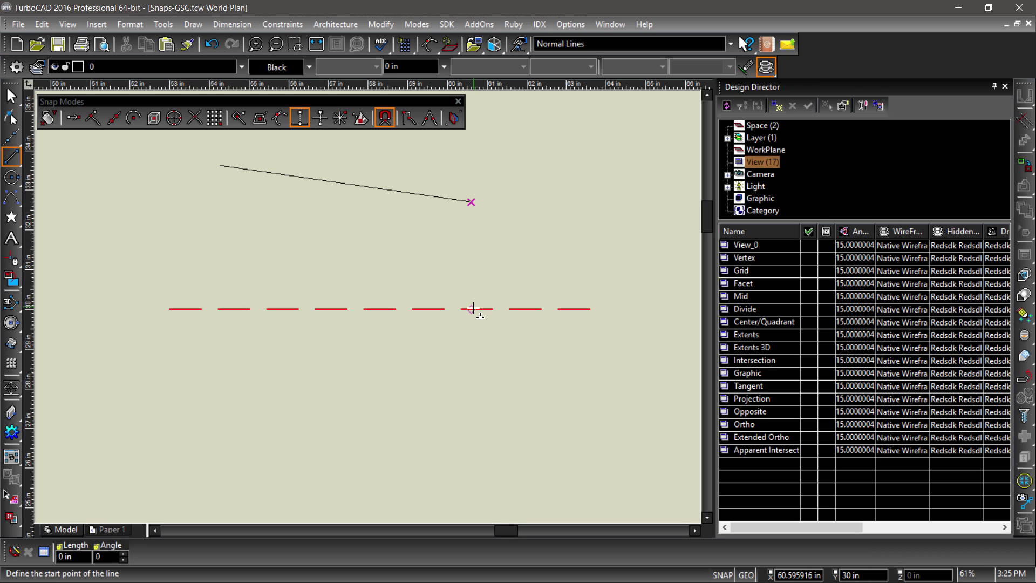
pyautogui.click(472, 308)
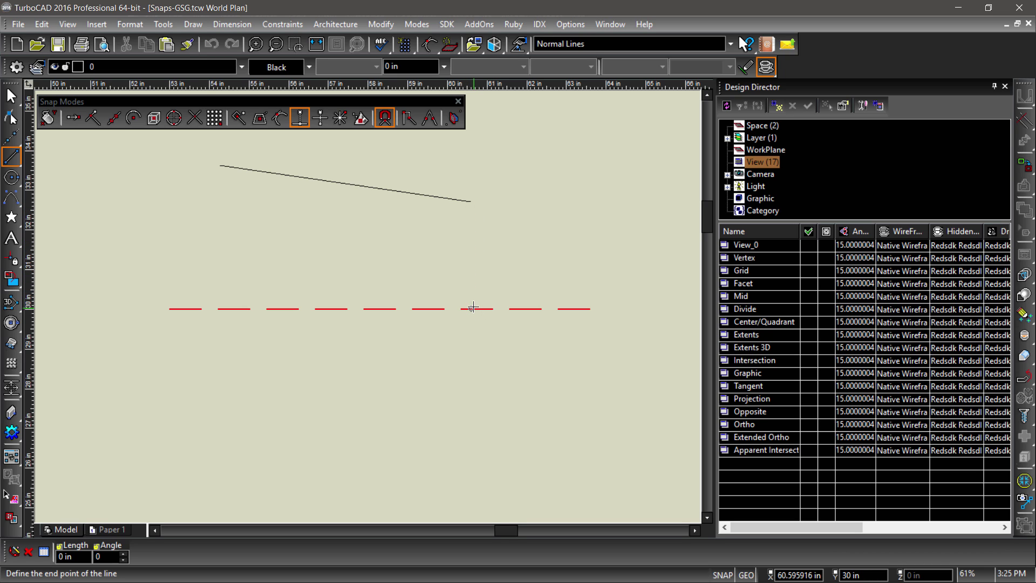
pyautogui.click(468, 200)
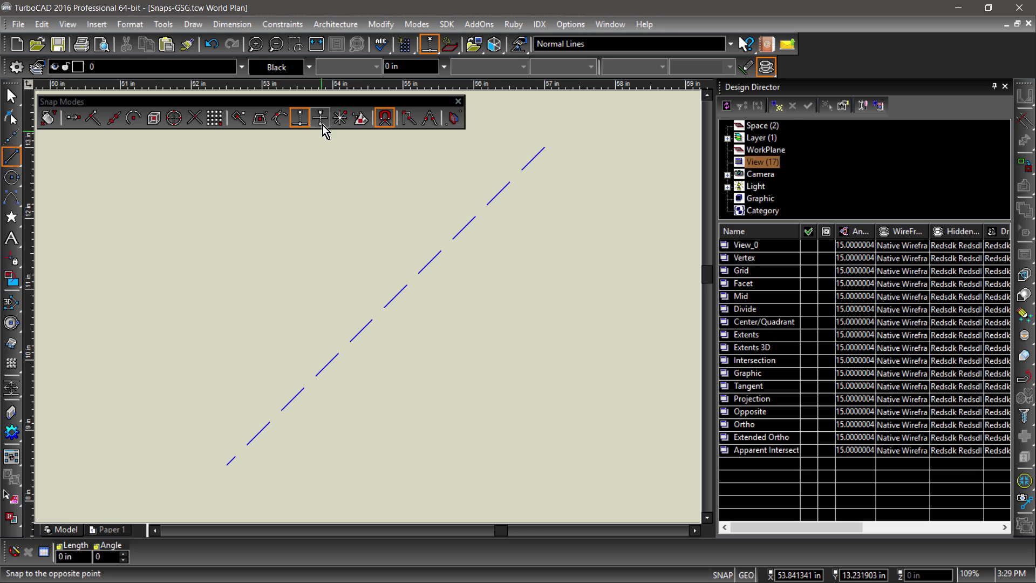
# With Opposite Point snap, place a star marker and a second star opposite it across the blue dashed line.
pyautogui.click(321, 119)
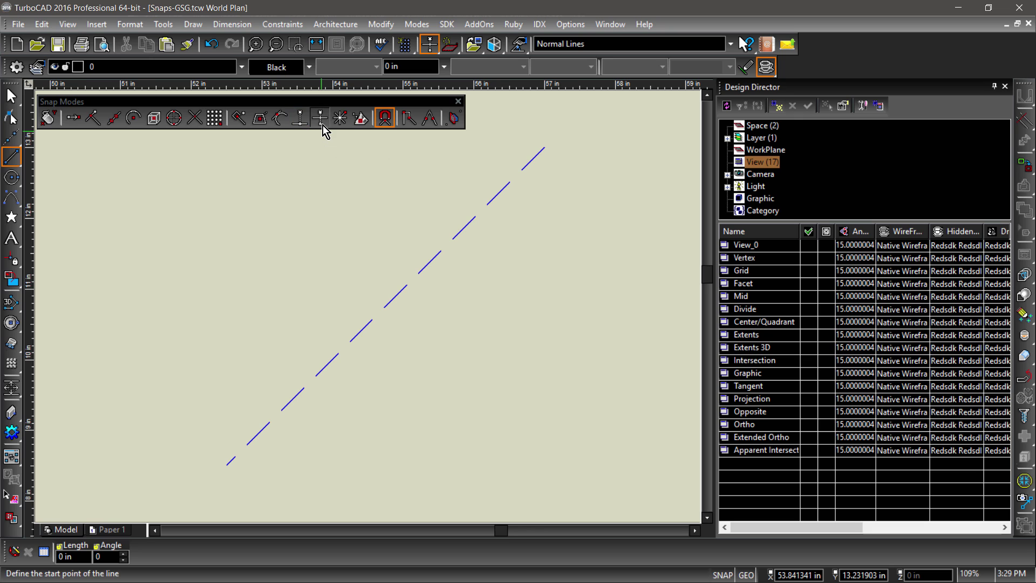
pyautogui.click(12, 217)
pyautogui.click(238, 200)
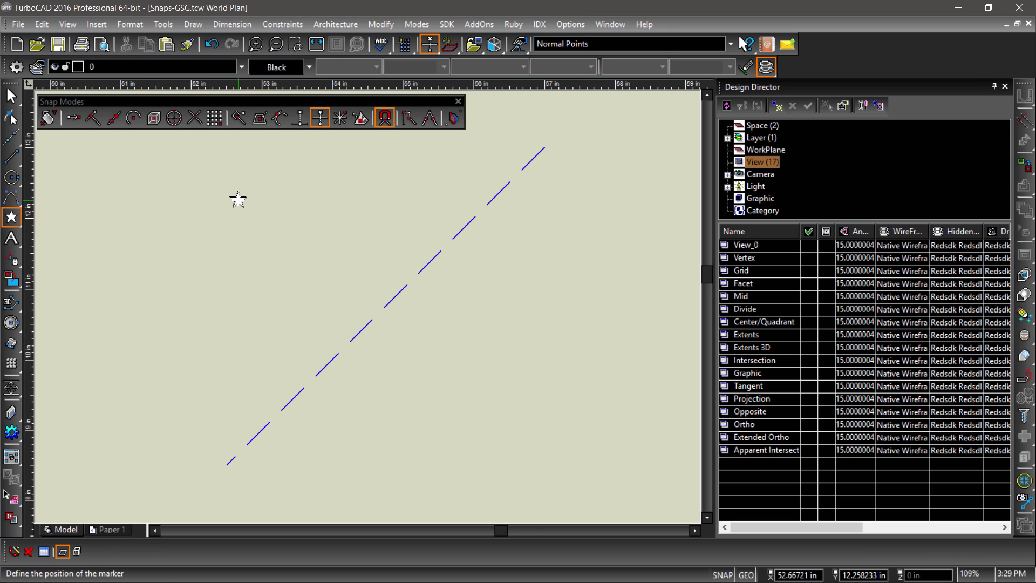
pyautogui.click(388, 302)
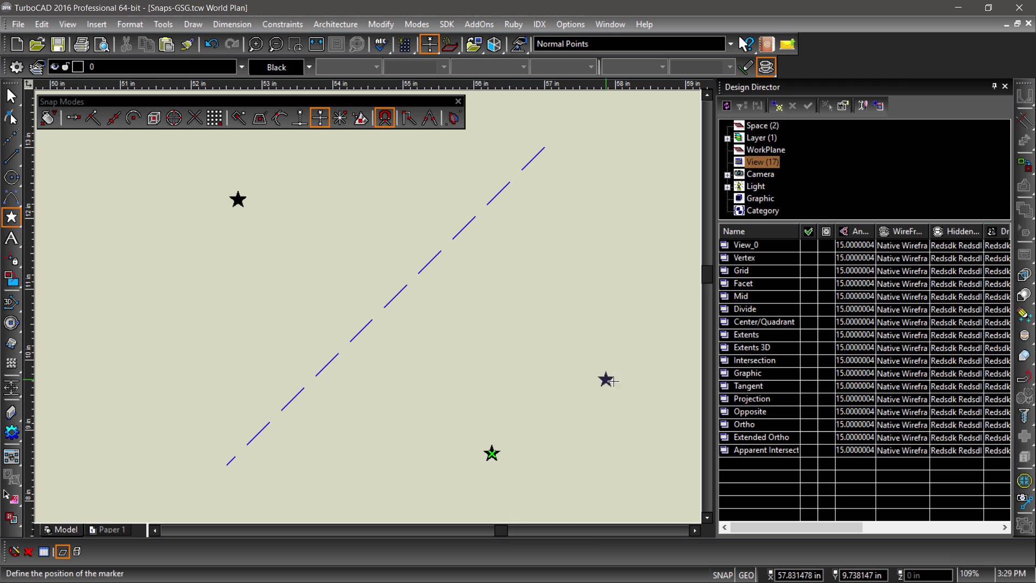
# In the Ortho view, use Ortho snap to draw a vertical and a horizontal line from the star.
pyautogui.click(812, 428)
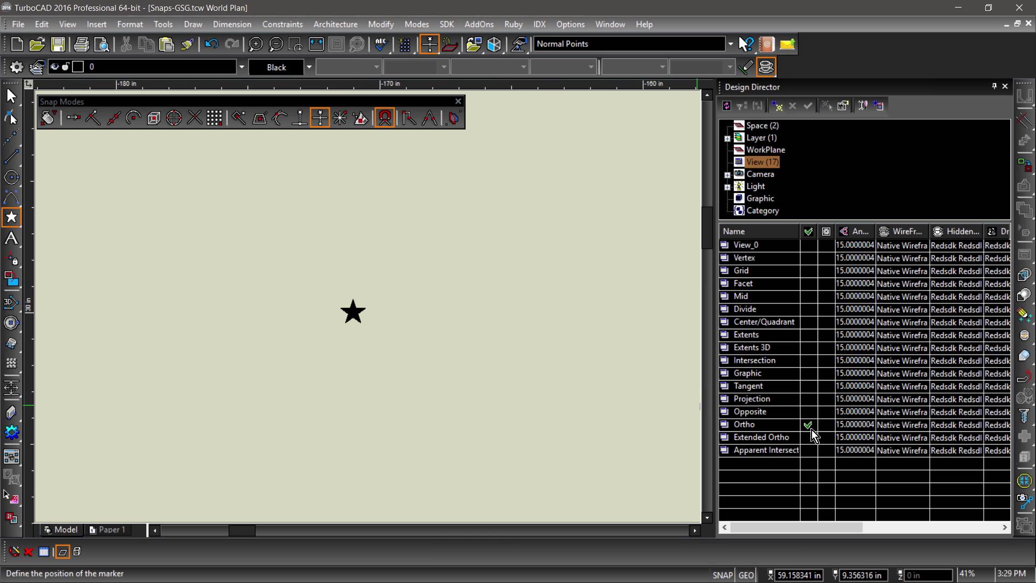
pyautogui.click(339, 119)
pyautogui.click(12, 155)
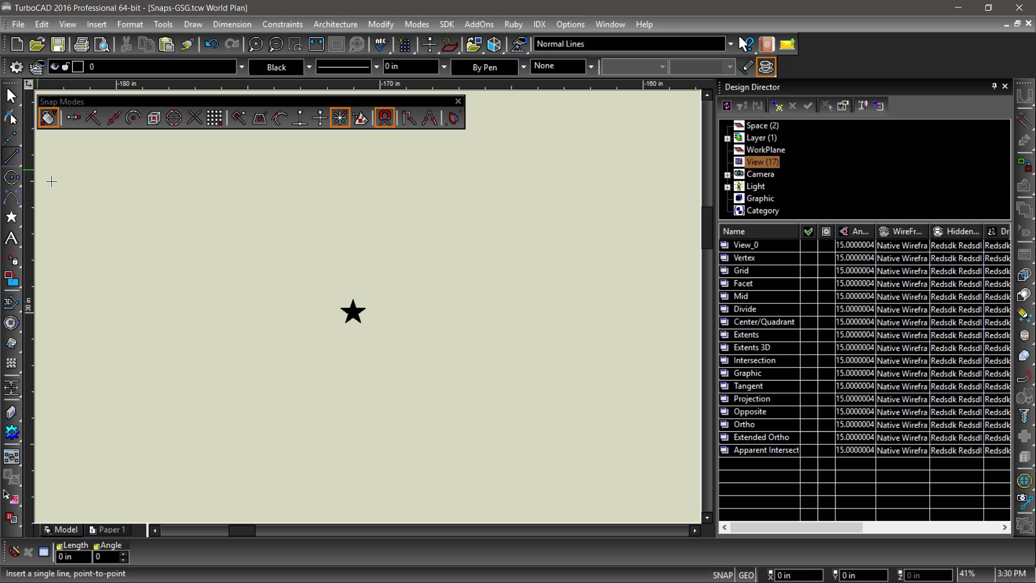
pyautogui.click(351, 310)
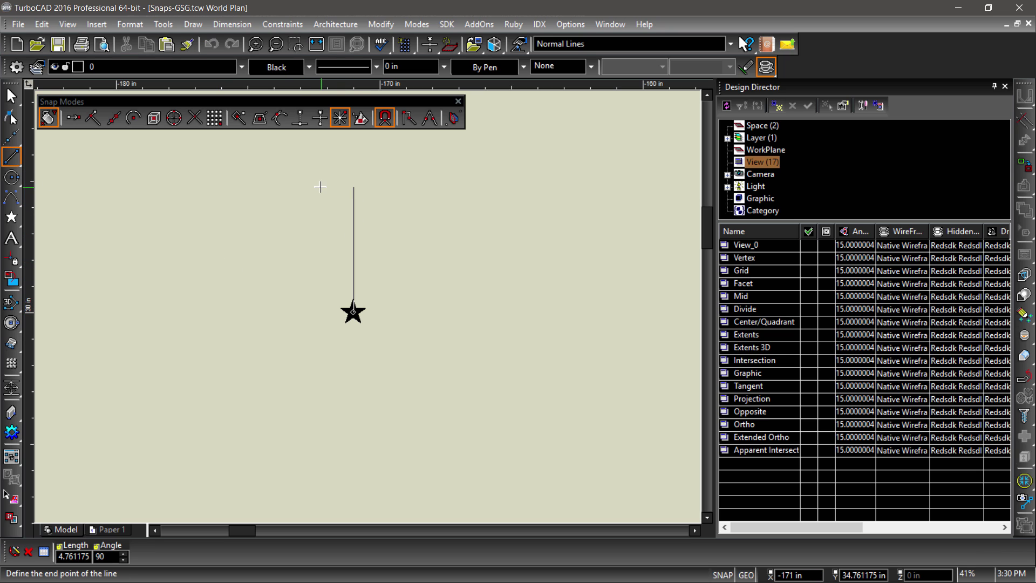
pyautogui.click(397, 188)
pyautogui.click(353, 312)
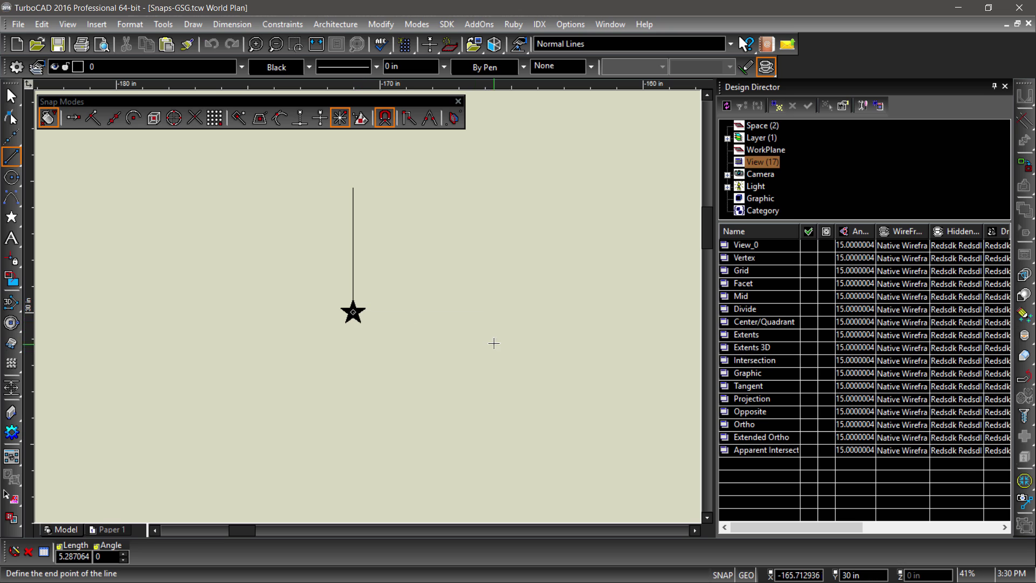
pyautogui.click(519, 324)
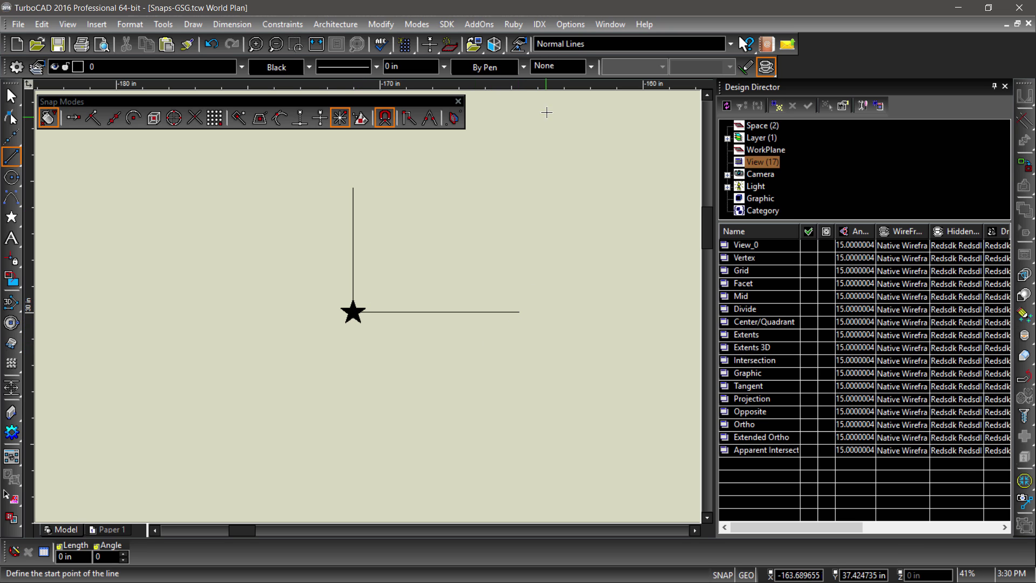
# Change the drawing's ortho step angle to 45° in the angle settings.
pyautogui.click(566, 25)
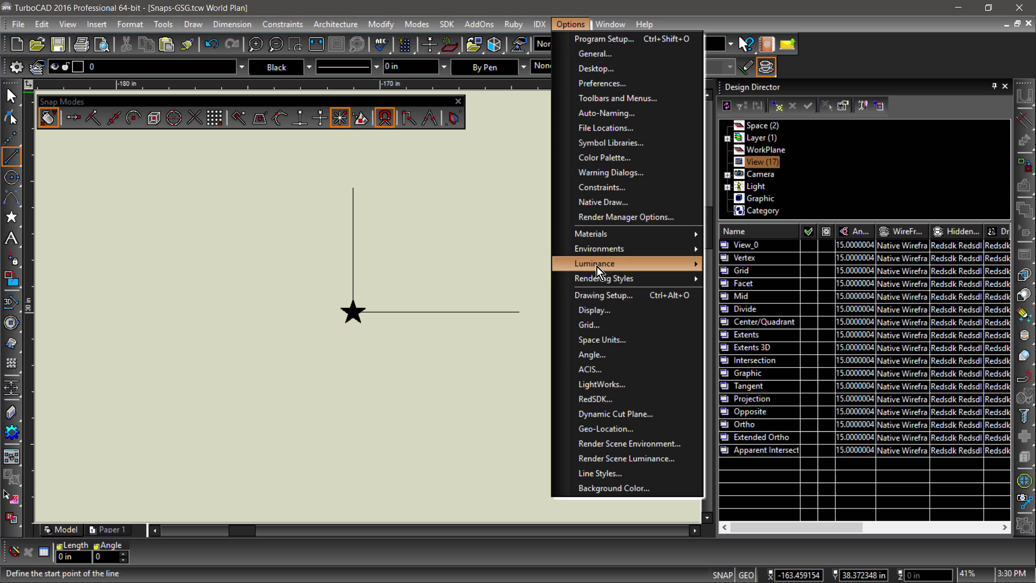
pyautogui.click(589, 355)
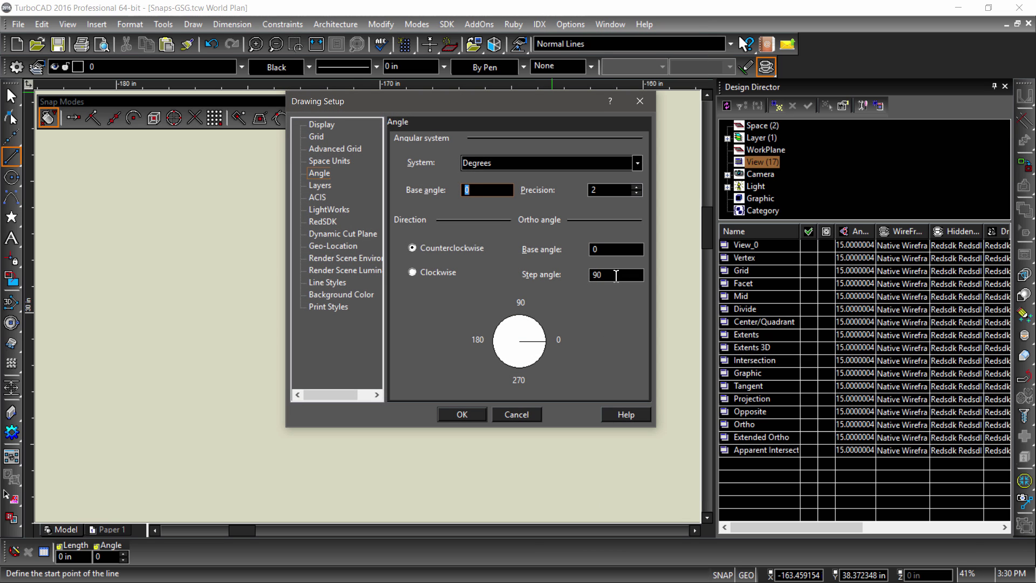
pyautogui.click(596, 274)
pyautogui.click(462, 414)
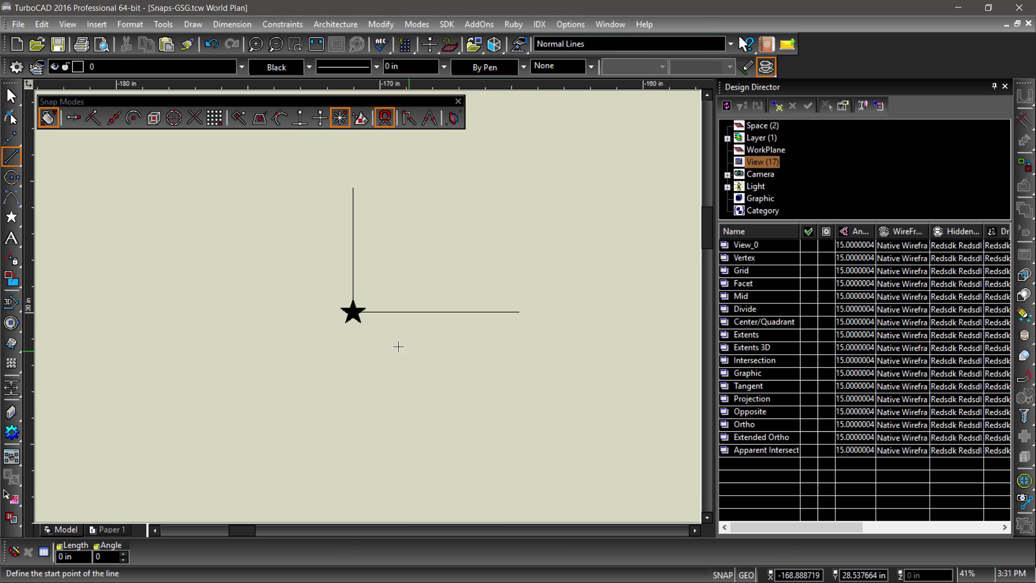
# Draw lines from the star at 45° up-right, 45° down-right, 45° down-left and straight down.
pyautogui.click(353, 312)
pyautogui.click(456, 210)
pyautogui.click(354, 312)
pyautogui.click(493, 429)
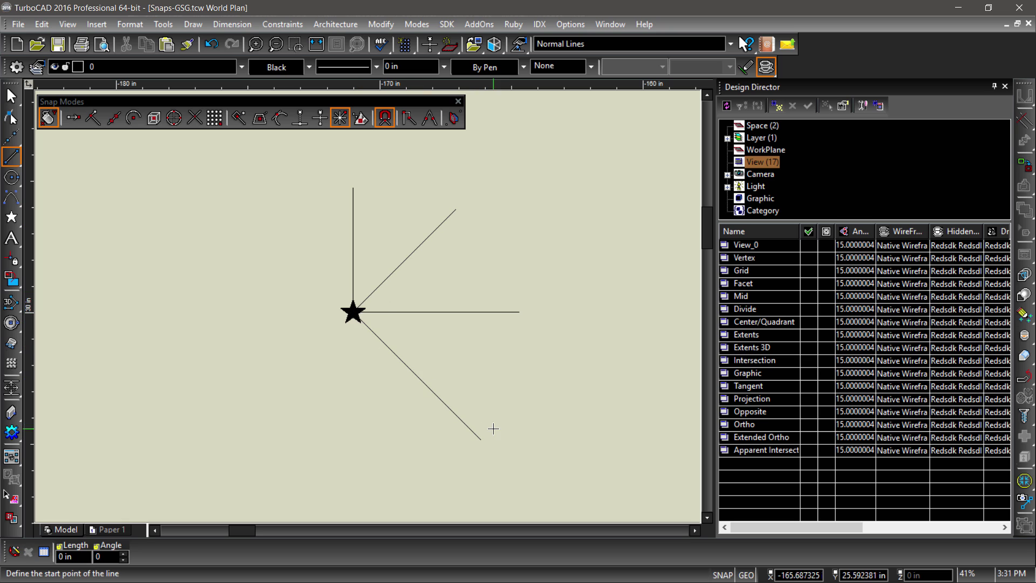
pyautogui.click(353, 312)
pyautogui.click(238, 440)
pyautogui.click(353, 312)
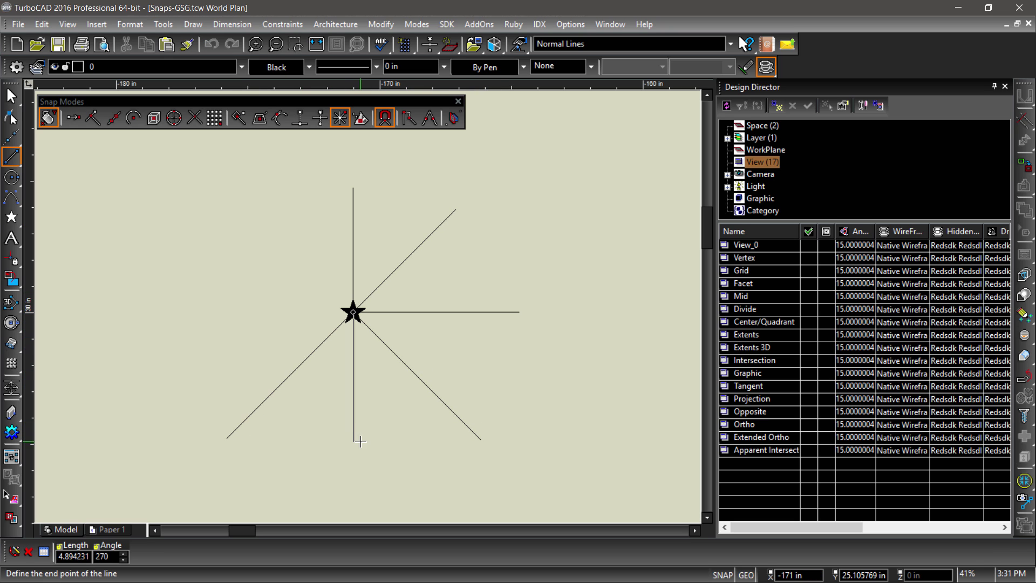
pyautogui.click(374, 435)
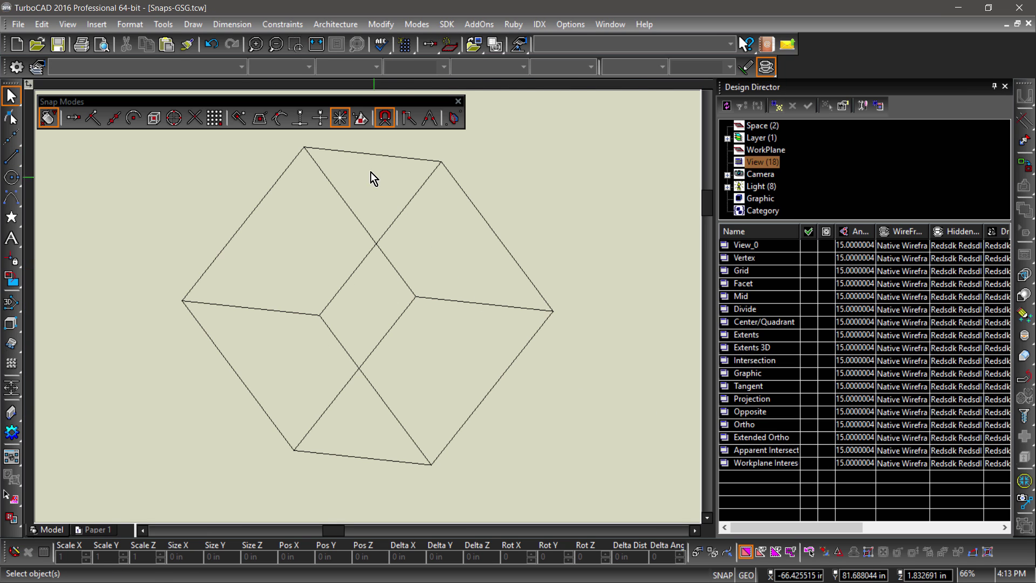
# Switch to Workplane Intersection and Vertex snaps, then show the workplane and fit it to the cube.
pyautogui.click(356, 122)
pyautogui.click(342, 120)
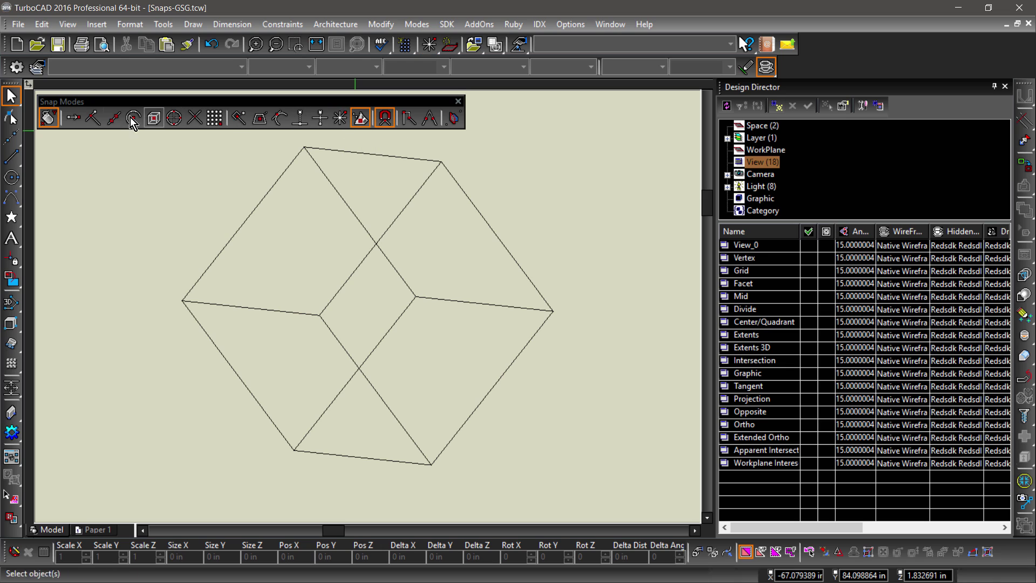
pyautogui.click(68, 120)
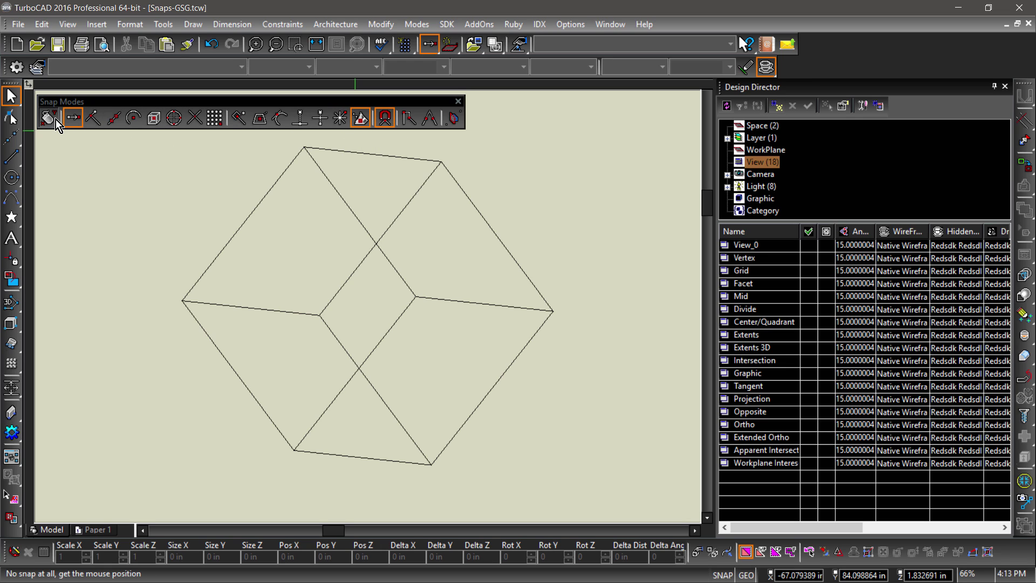
pyautogui.click(57, 123)
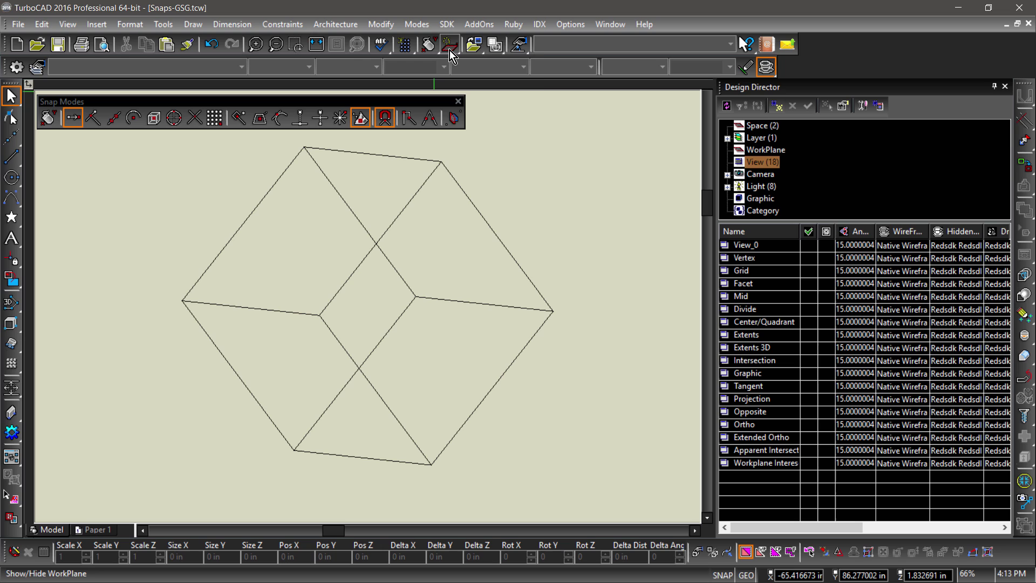
pyautogui.moveTo(450, 54); pyautogui.dragTo(454, 162)
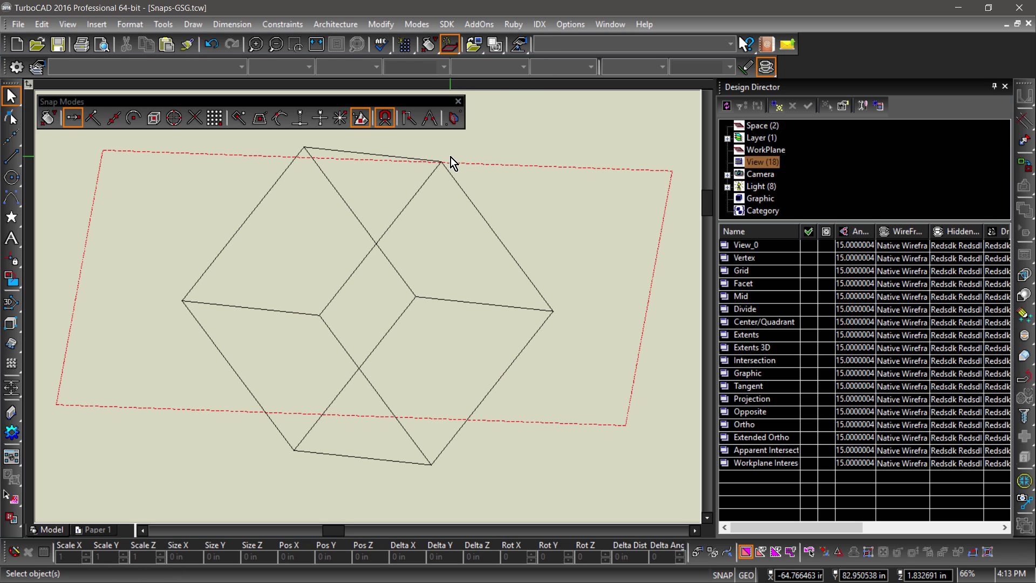
pyautogui.moveTo(449, 44); pyautogui.dragTo(491, 164)
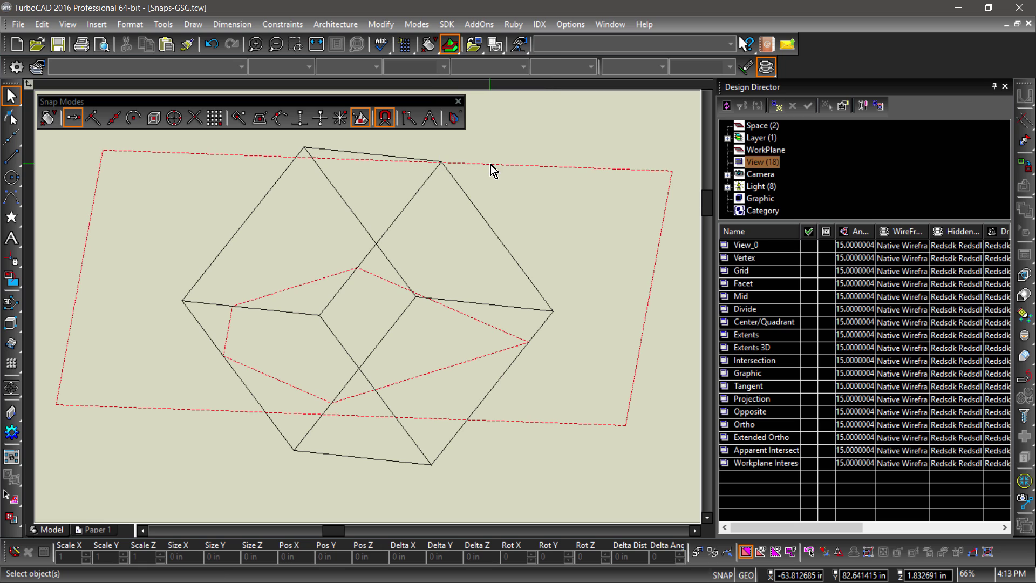
# Trace the cube's workplane intersection outline with connected lines, closing back at the start point.
pyautogui.click(12, 156)
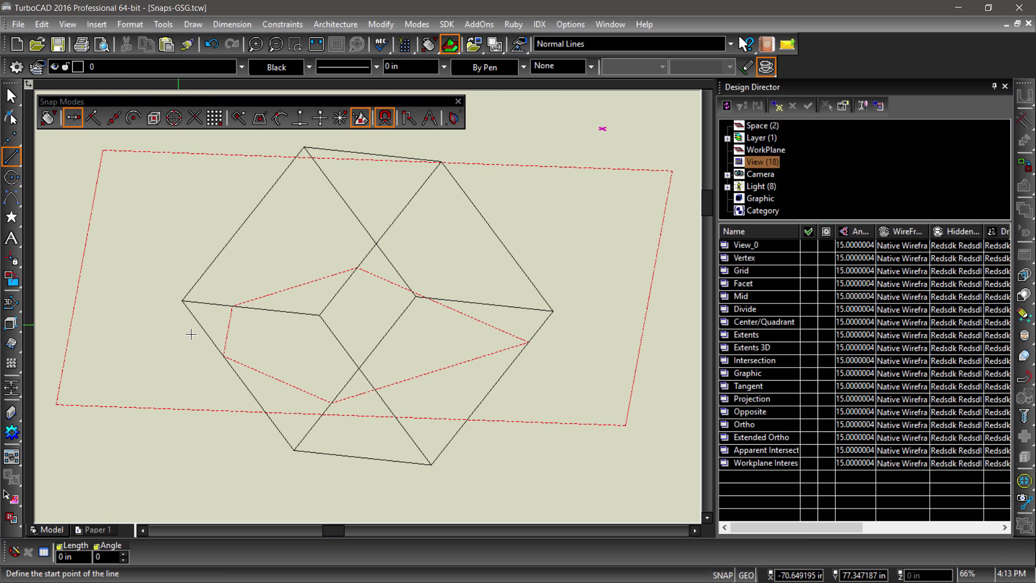
pyautogui.click(234, 306)
pyautogui.click(359, 270)
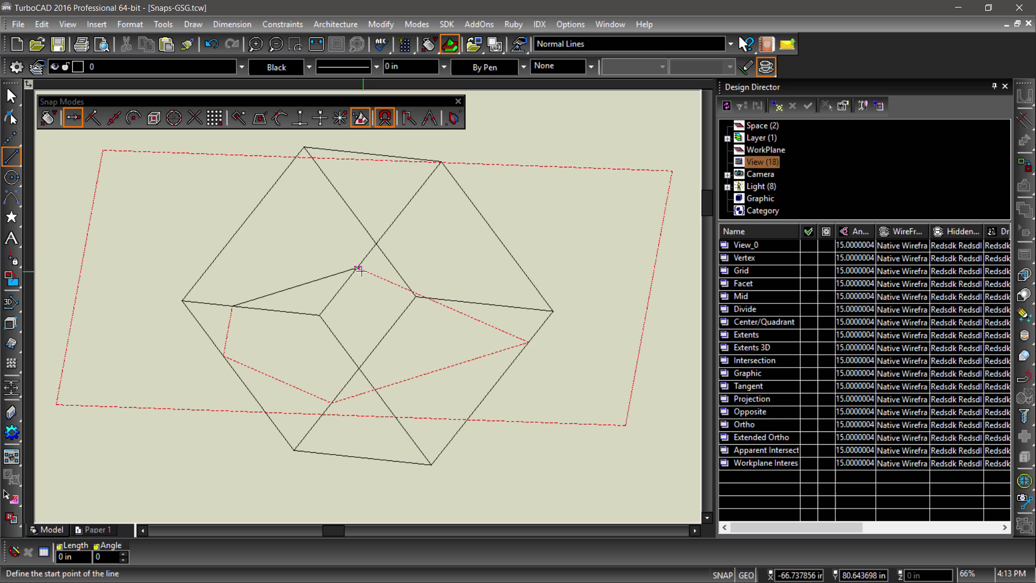
pyautogui.click(415, 296)
pyautogui.click(528, 342)
pyautogui.click(332, 402)
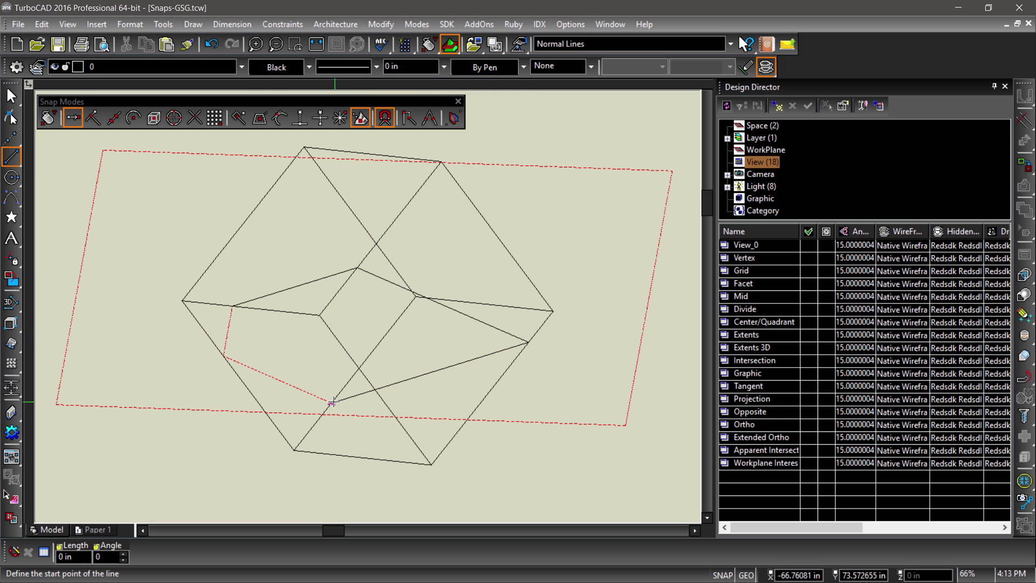
pyautogui.click(332, 402)
pyautogui.click(224, 356)
pyautogui.click(232, 306)
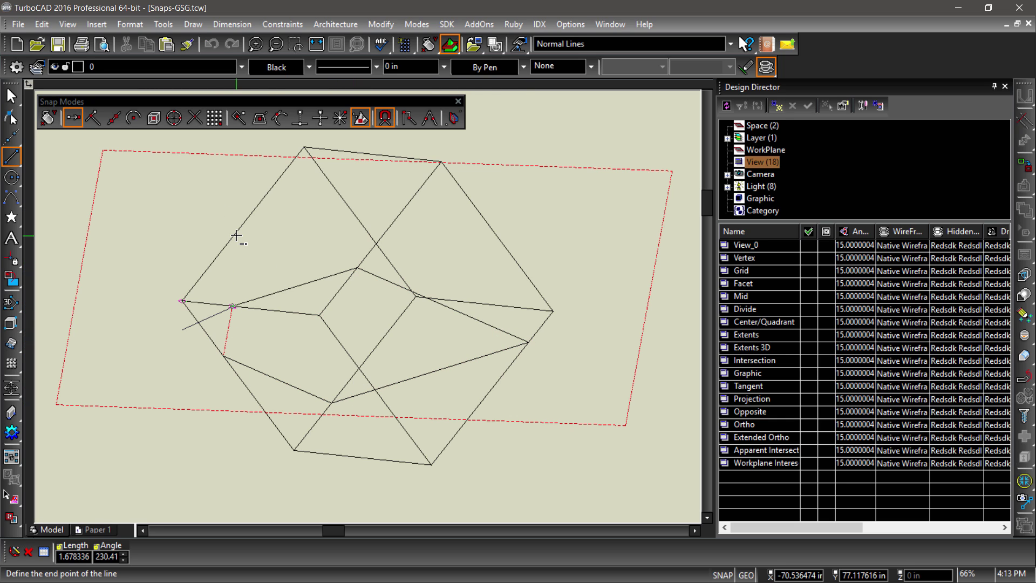
pyautogui.press('Escape')
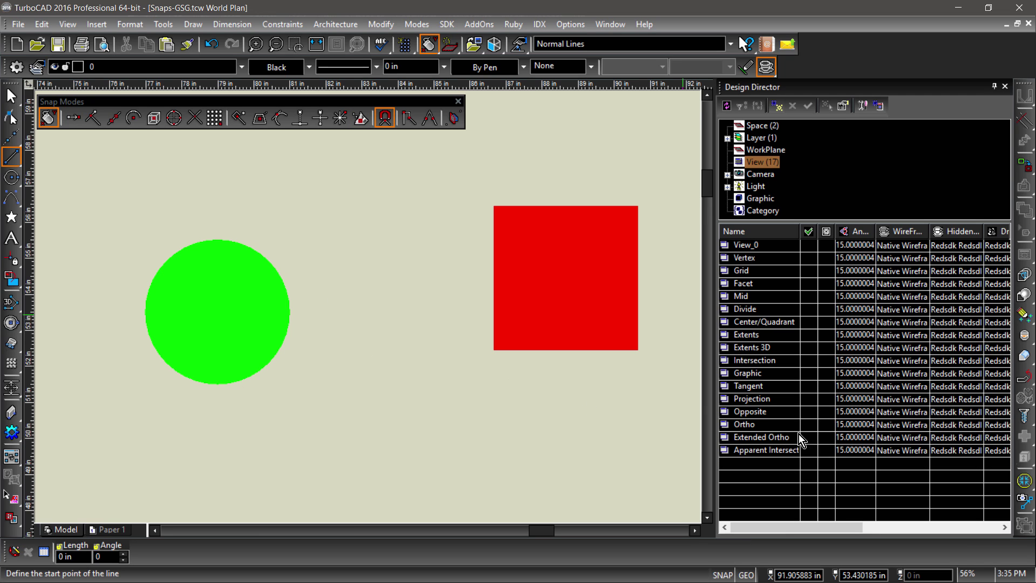
# With Extended Ortho, Center and Tangent snaps on, draw a line from the green circle to the red square.
pyautogui.click(410, 123)
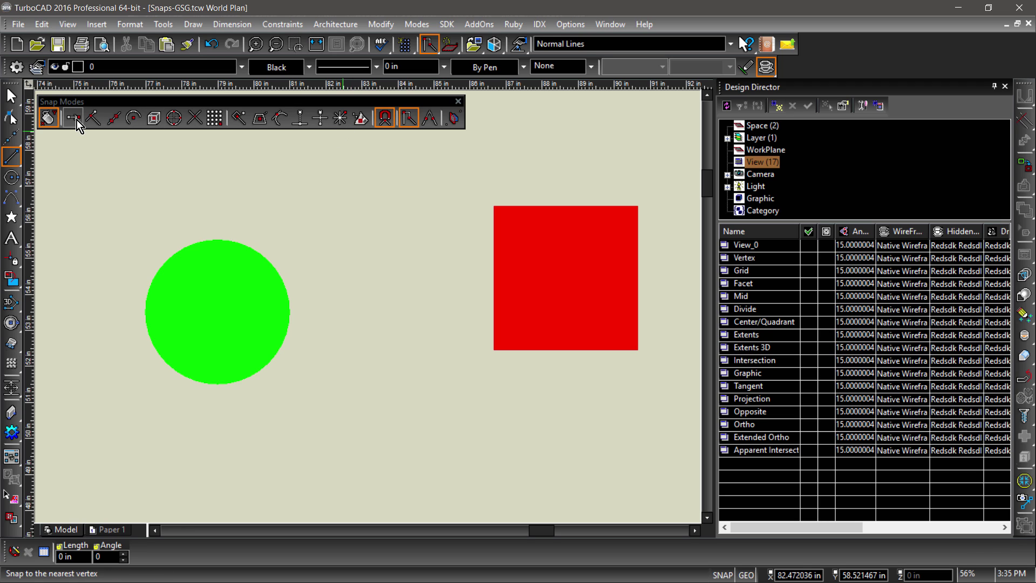
pyautogui.click(51, 119)
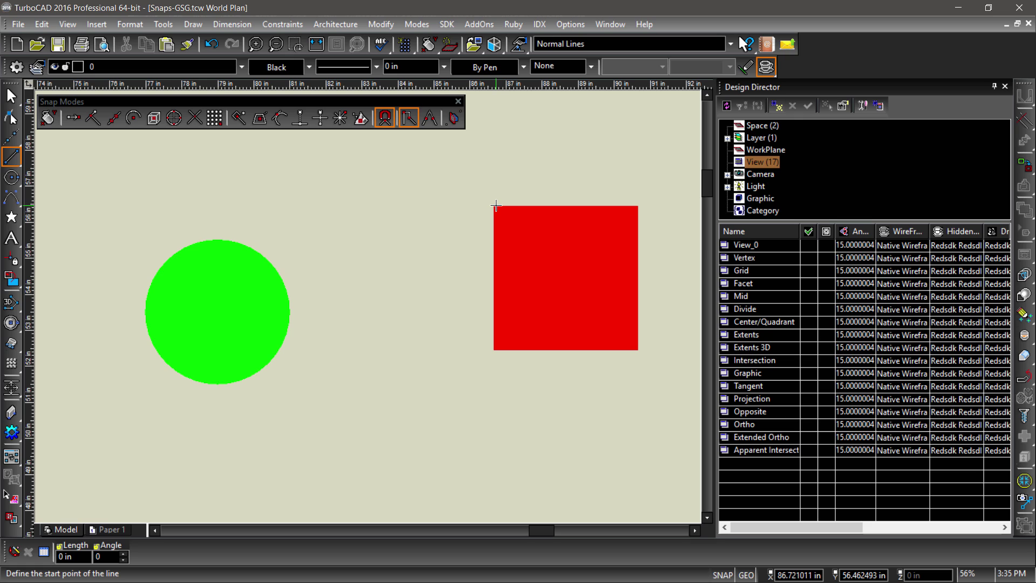
pyautogui.moveTo(495, 205)
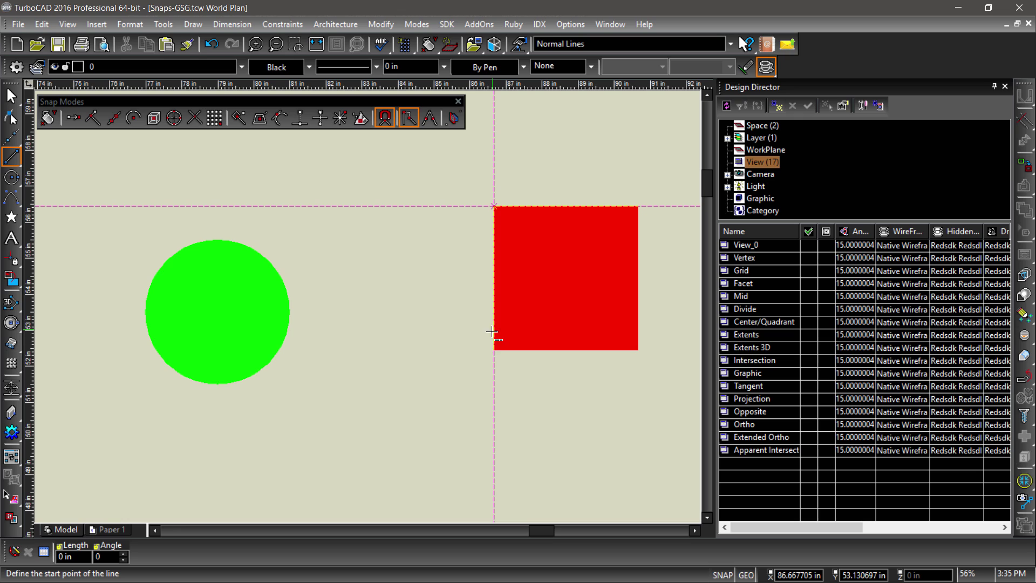
pyautogui.moveTo(492, 350)
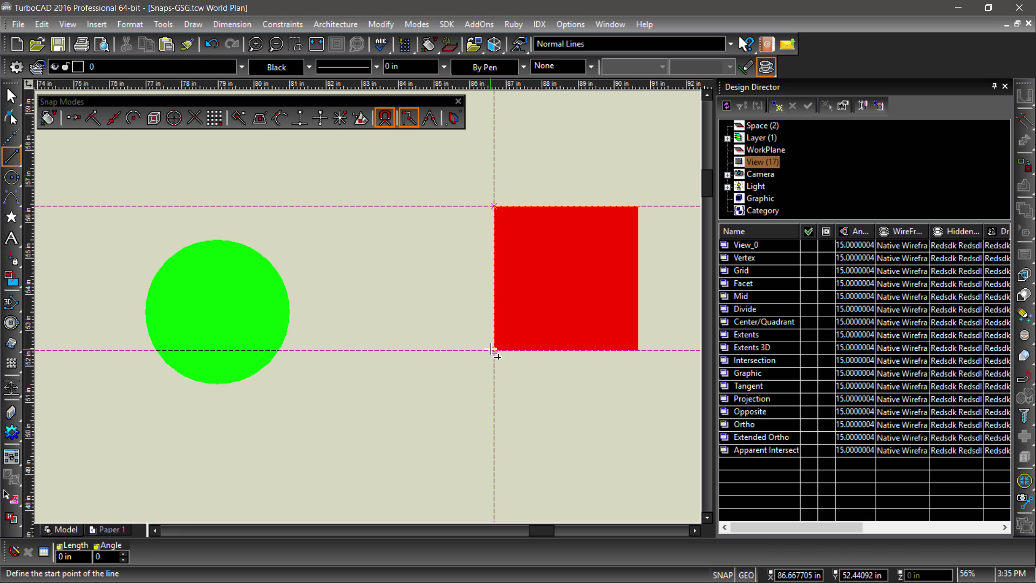
pyautogui.click(181, 122)
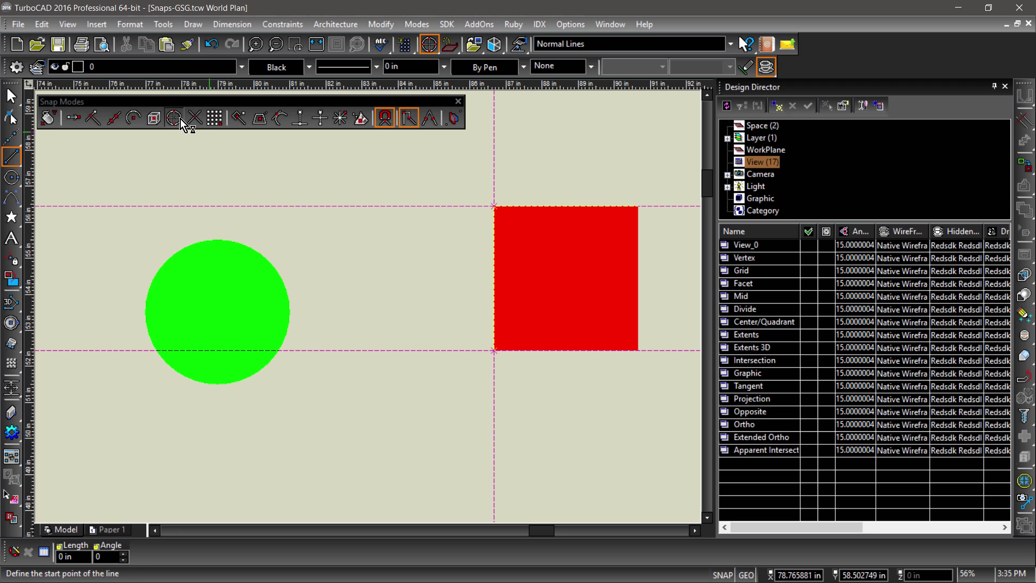
pyautogui.click(237, 118)
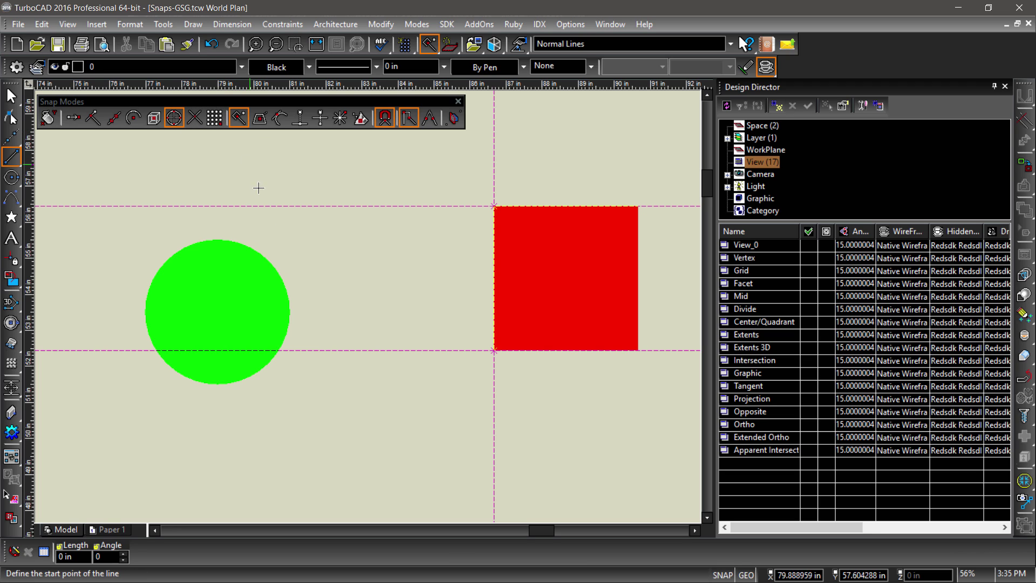
pyautogui.click(291, 311)
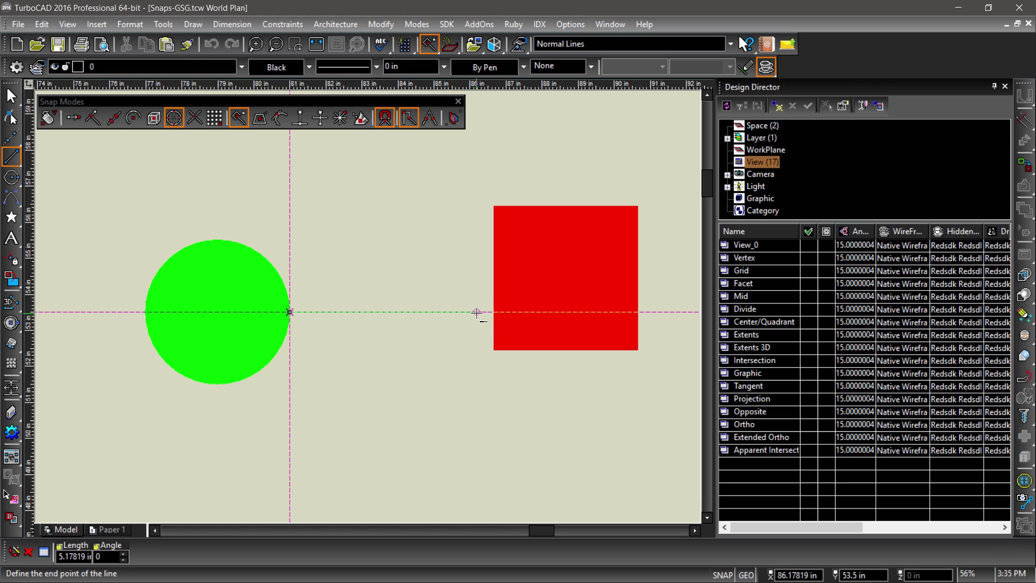
pyautogui.click(493, 311)
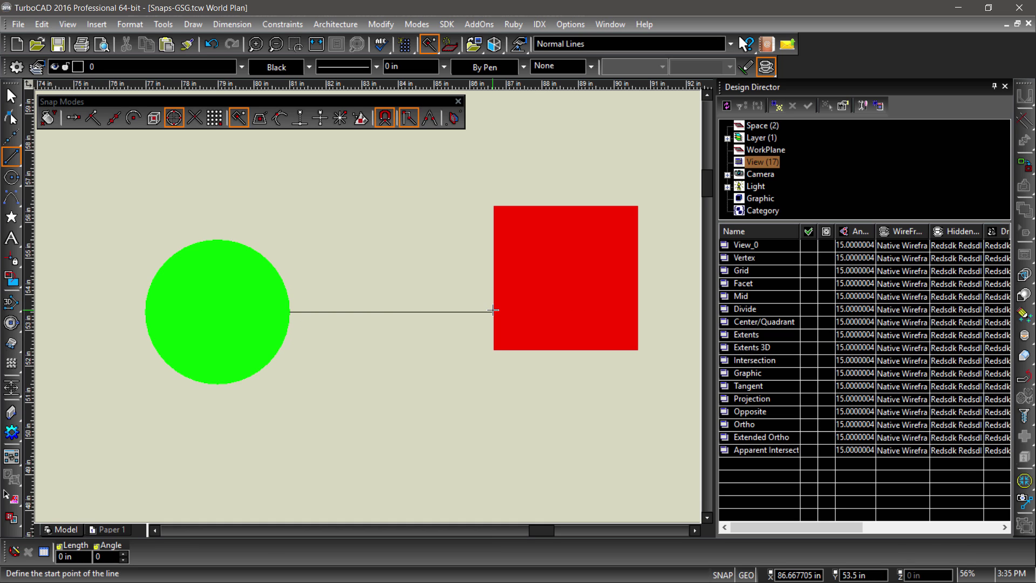
# Switch to the Apparent Intersect view, enabling Apparent Intersection and Vertex snaps with Center snap off.
pyautogui.click(813, 450)
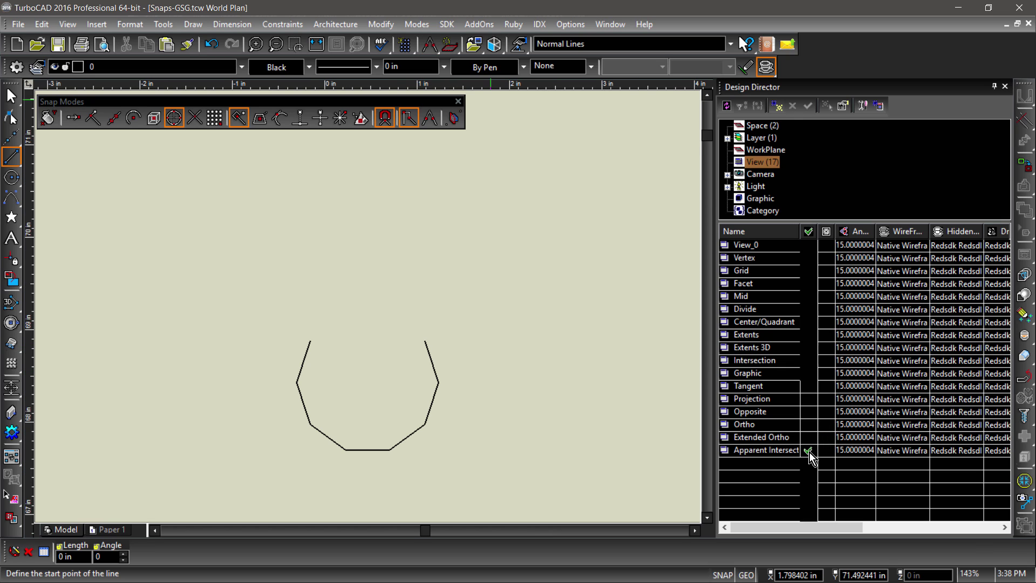
pyautogui.click(433, 120)
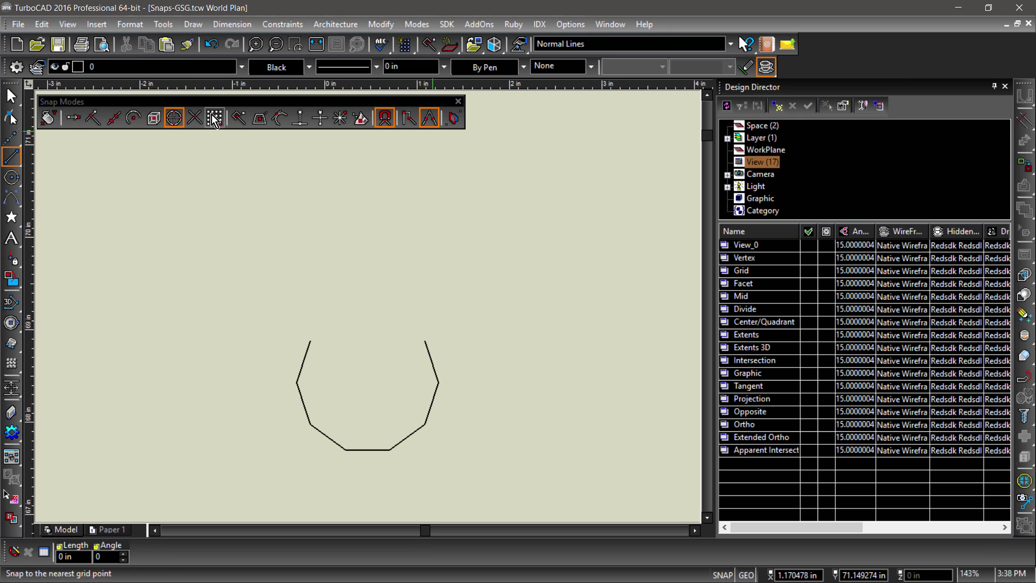
pyautogui.click(173, 118)
pyautogui.click(77, 117)
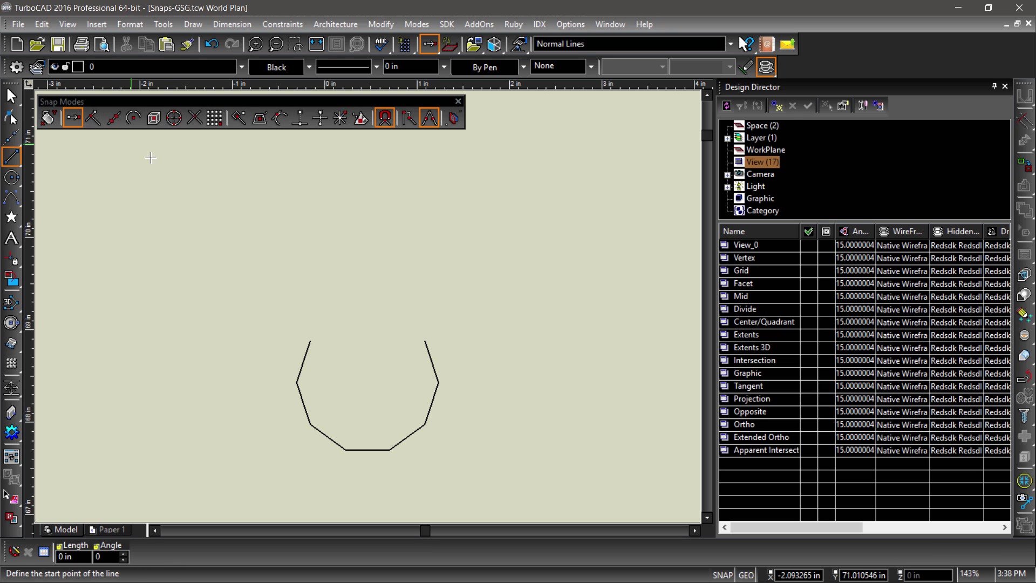
# Draw two lines from the polygon's upper end vertices meeting at the edges' apparent intersection.
pyautogui.click(314, 340)
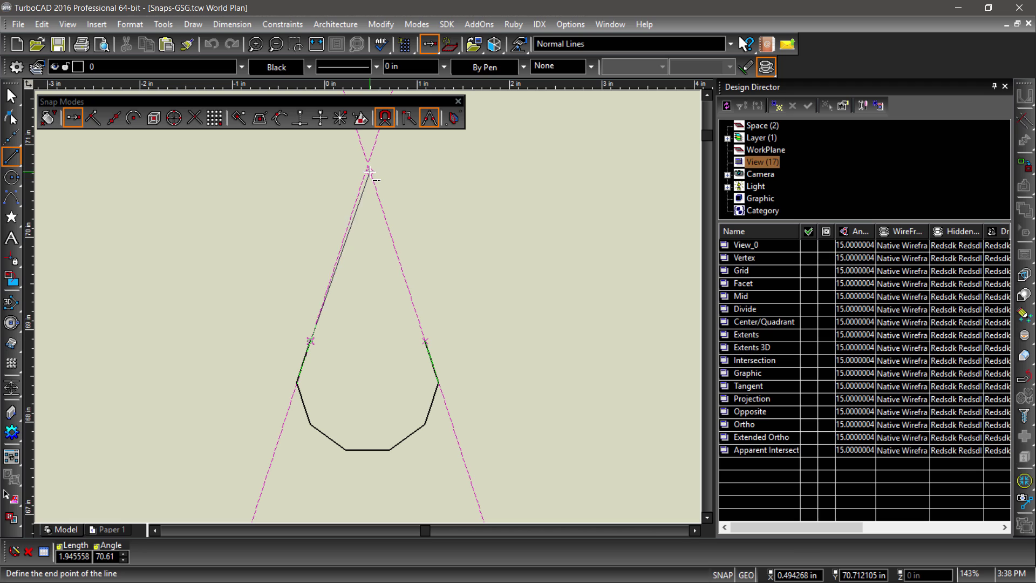
pyautogui.click(368, 164)
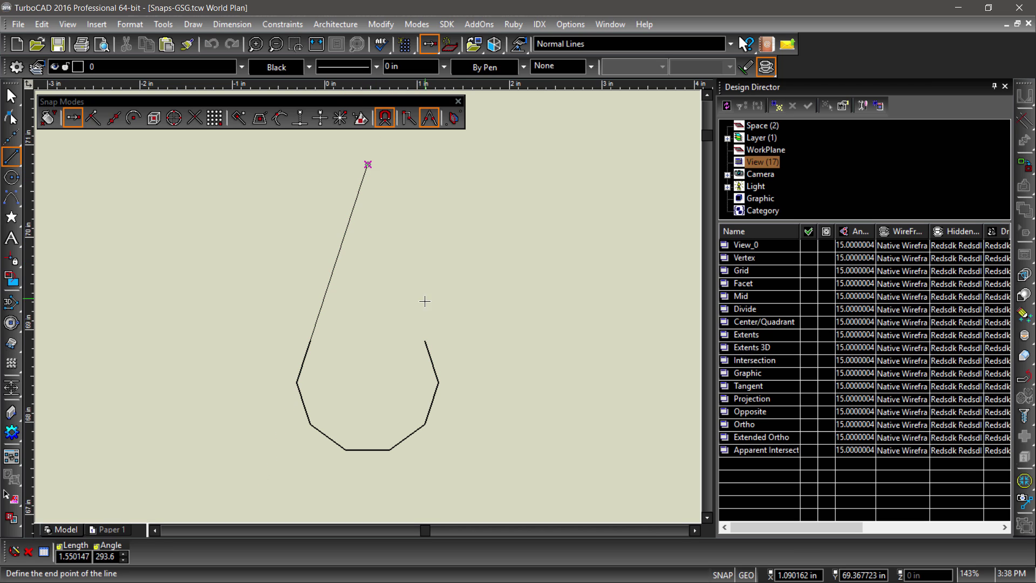
pyautogui.click(425, 341)
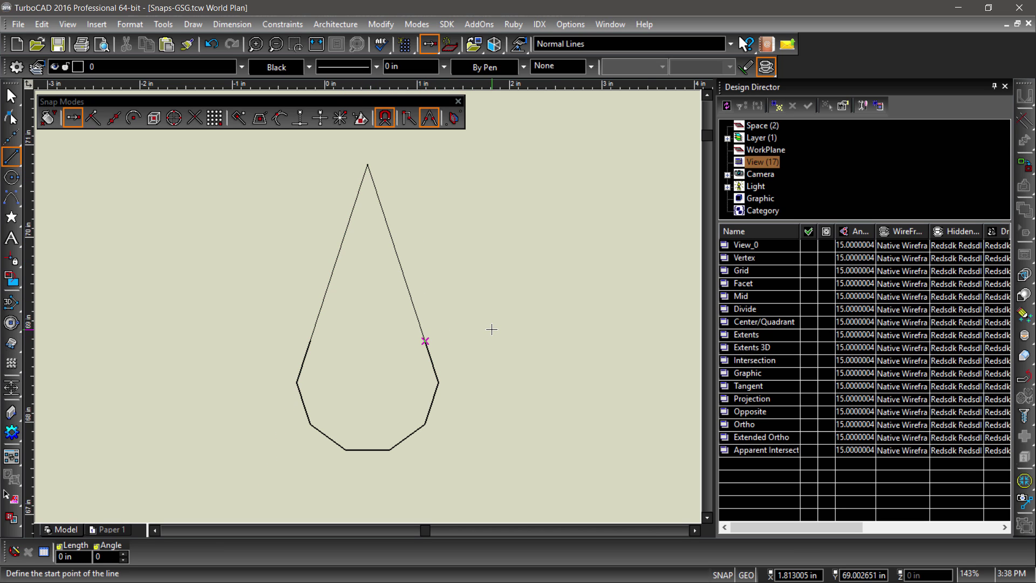